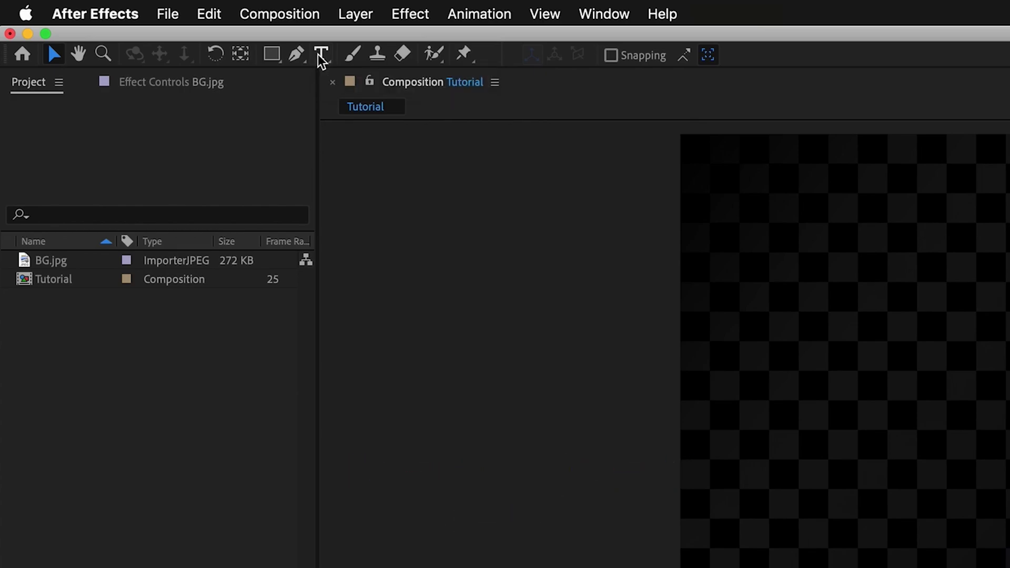
# Create a text layer reading "TRACKING" in the Tutorial composition and finish text editing.
pyautogui.click(318, 56)
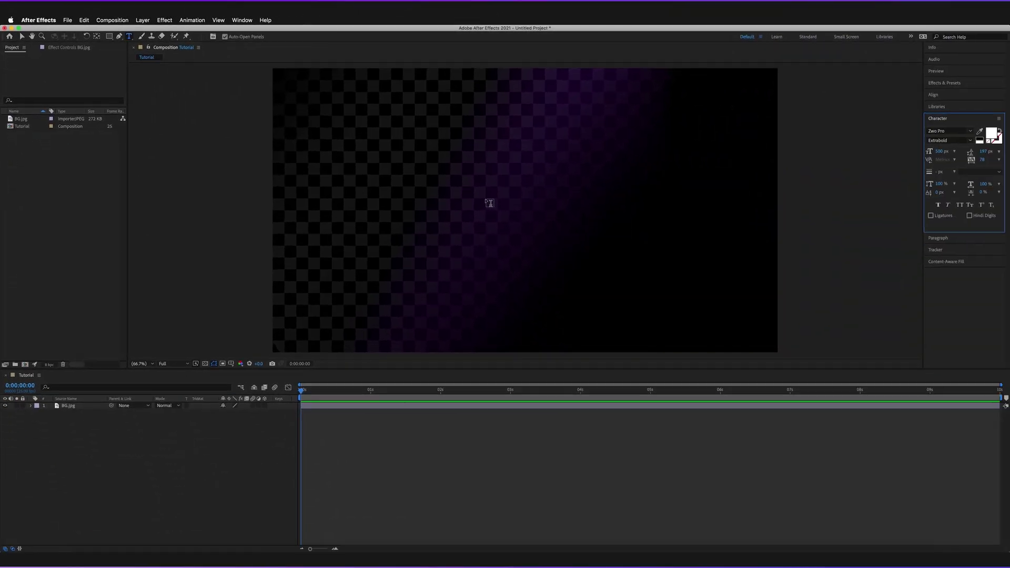
pyautogui.click(515, 208)
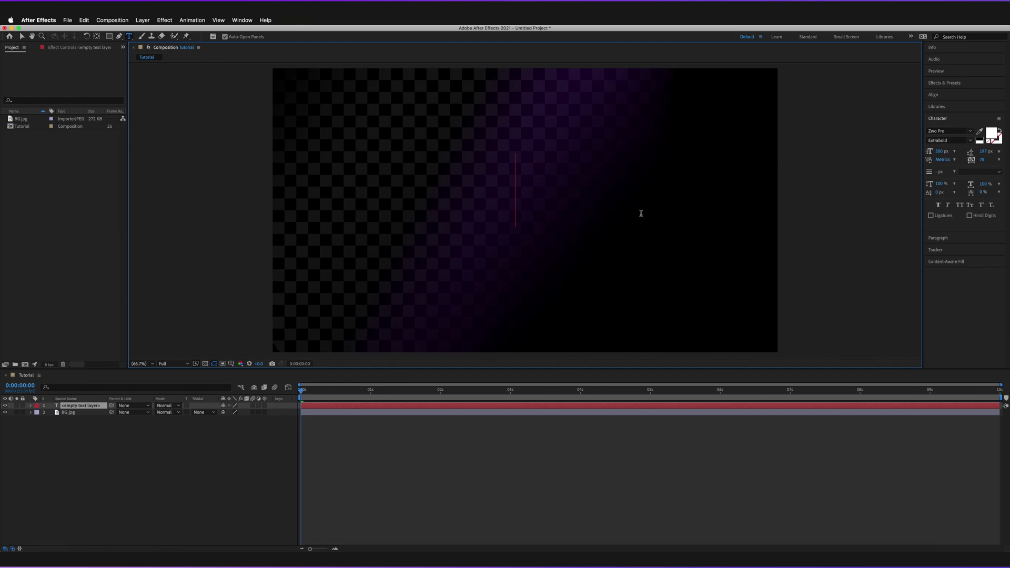
pyautogui.write('TRACKING')
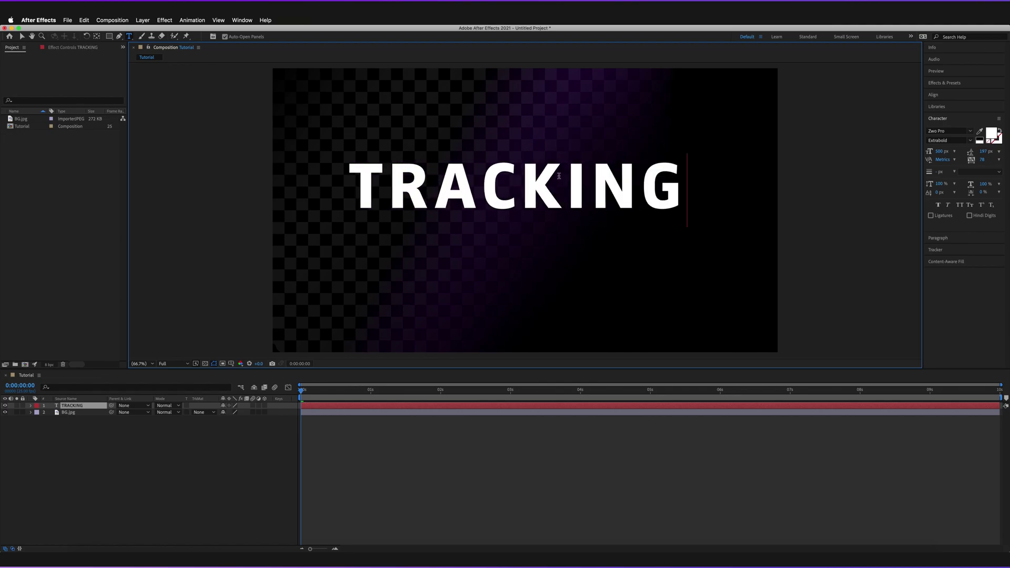
pyautogui.click(22, 36)
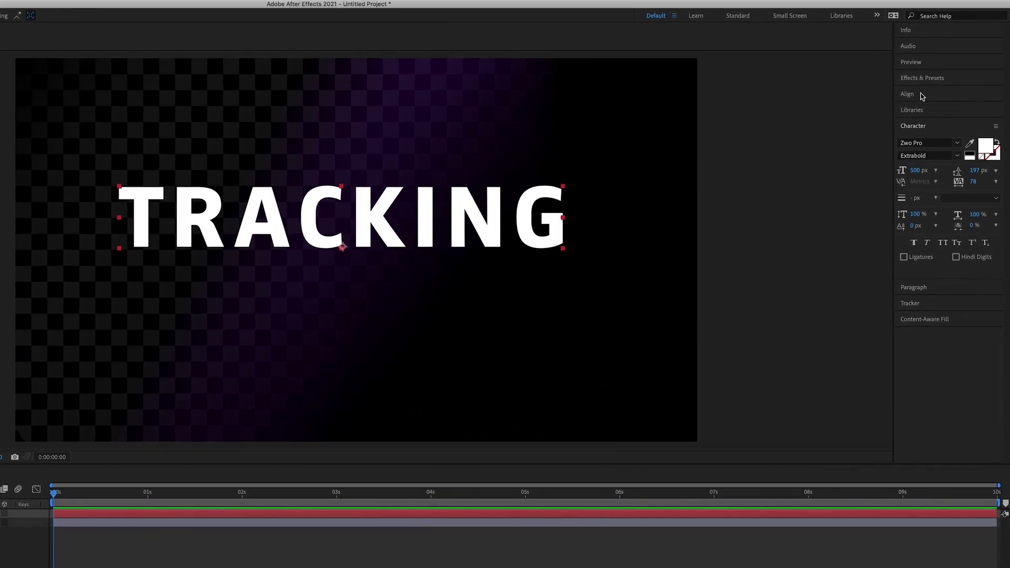
# Center the TRACKING text horizontally and vertically within the composition.
pyautogui.click(920, 95)
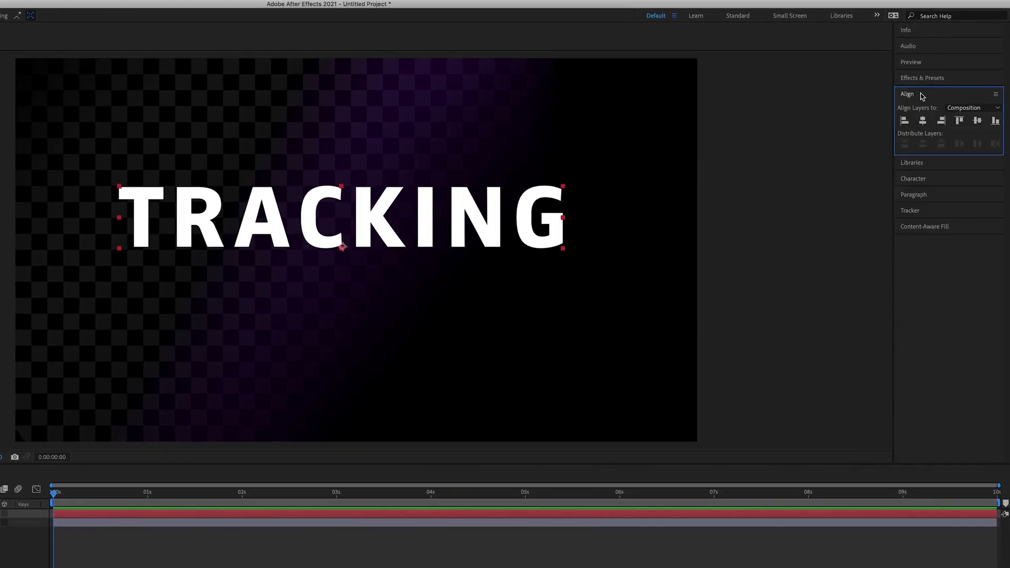
pyautogui.click(923, 121)
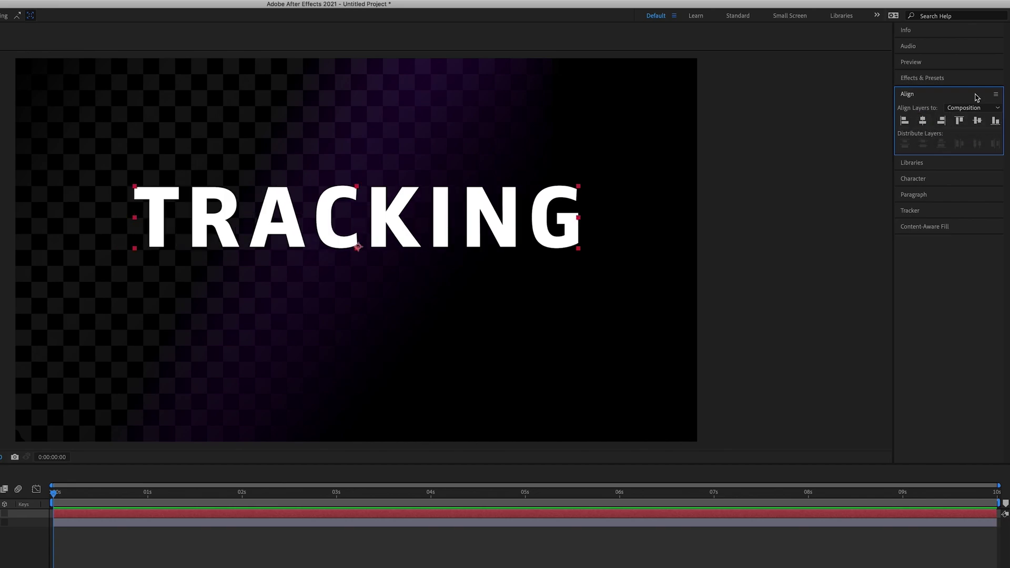
pyautogui.click(978, 122)
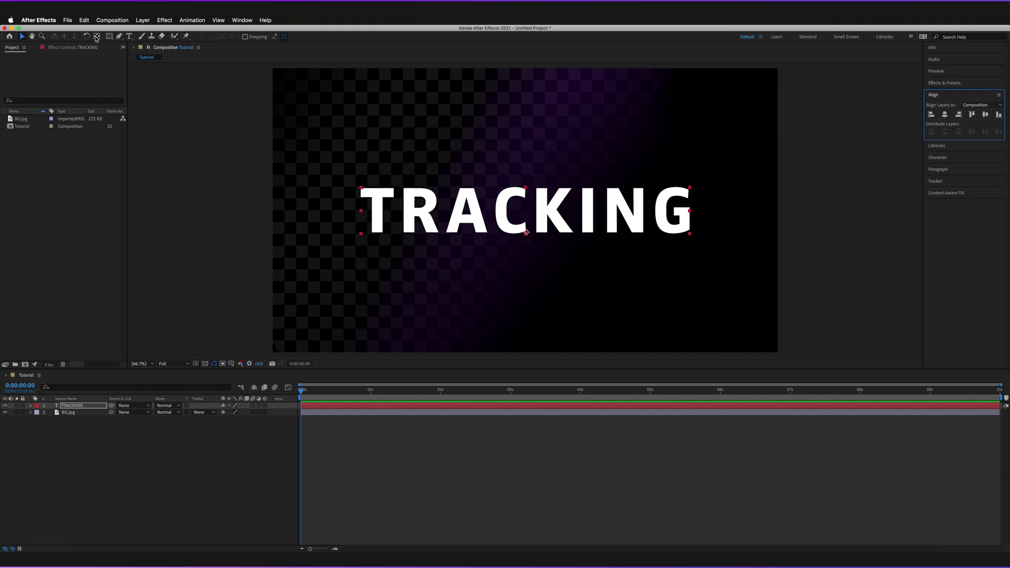
# Center the TRACKING layer's anchor point within the text and return to the Selection tool.
pyautogui.press('y')
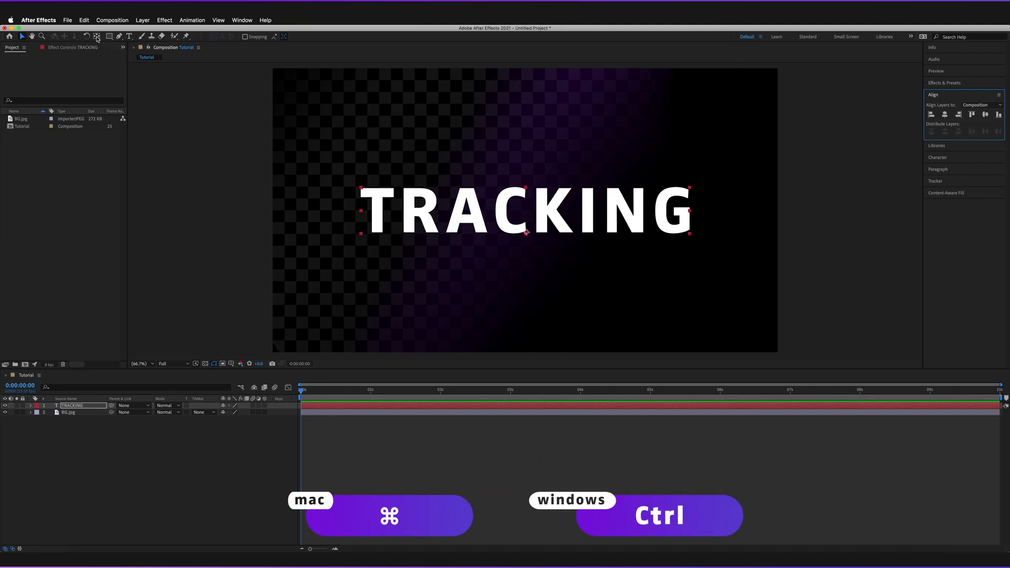
pyautogui.click(97, 38)
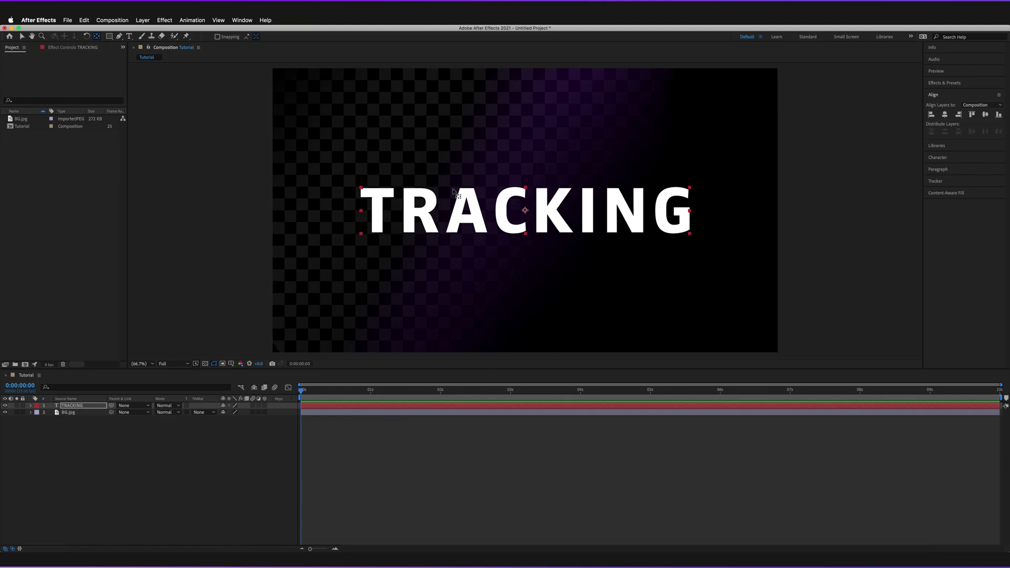
pyautogui.click(22, 36)
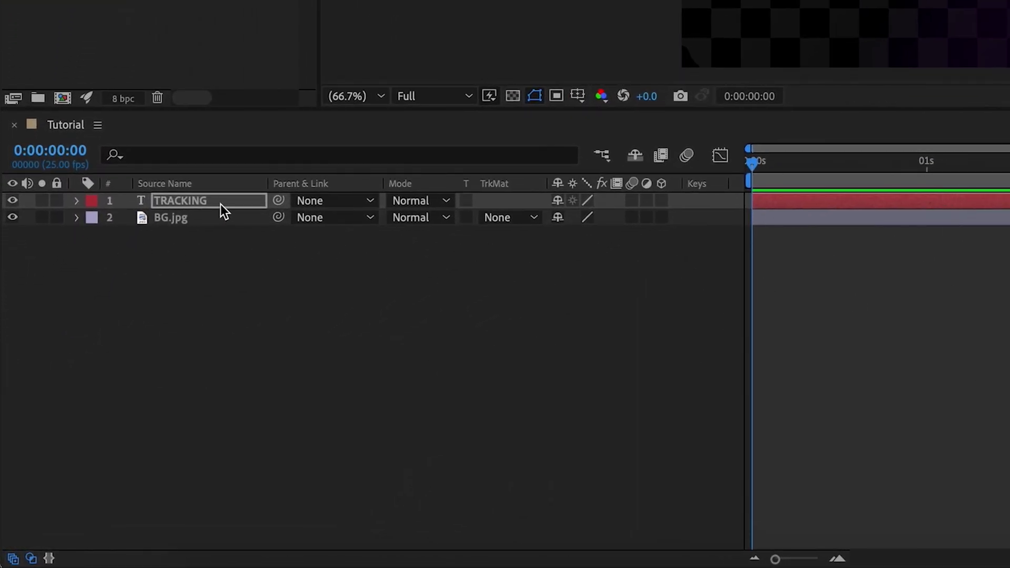
# Add a Tracking text animator to the TRACKING layer.
pyautogui.click(185, 203)
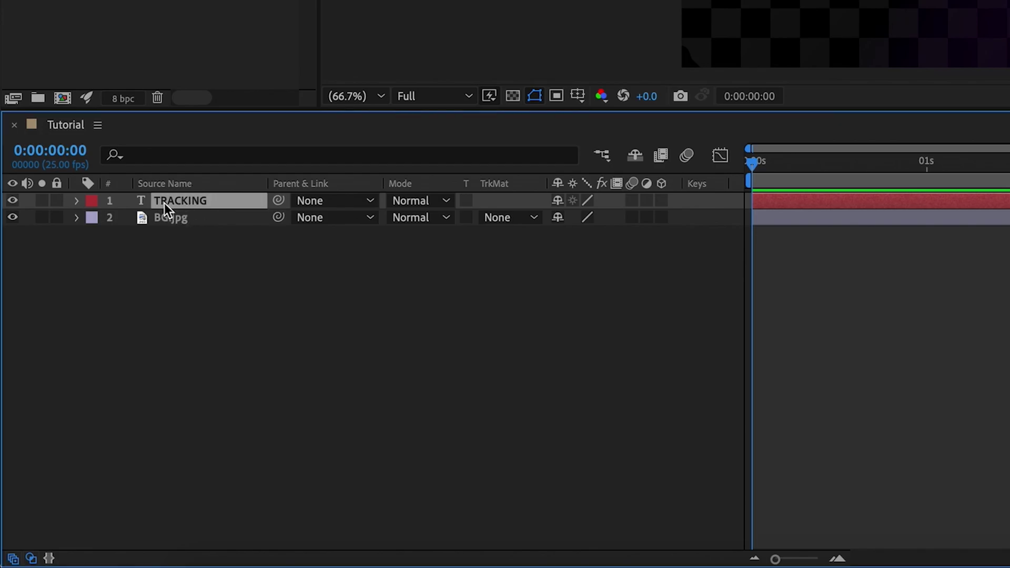
pyautogui.click(77, 202)
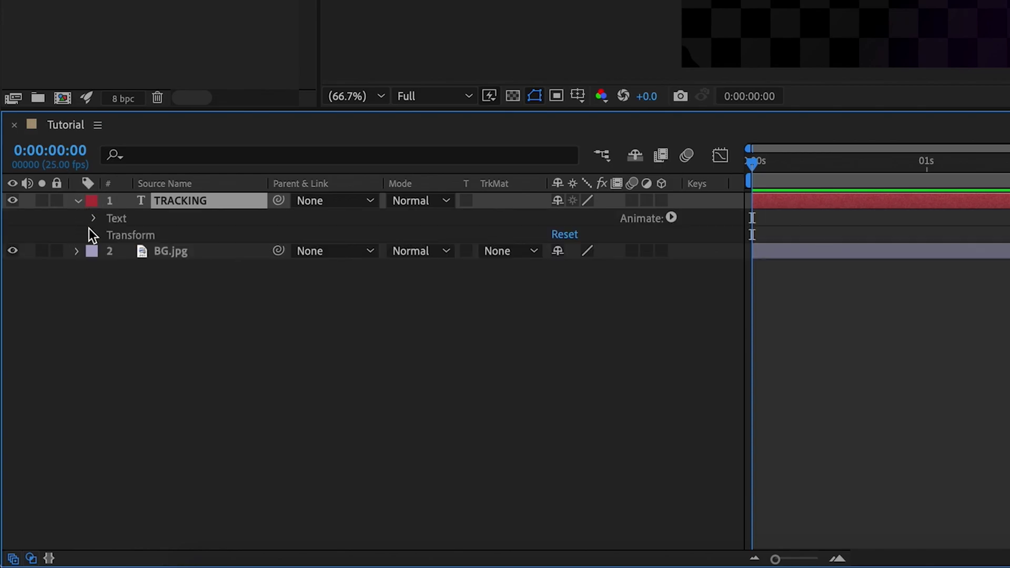
pyautogui.click(94, 219)
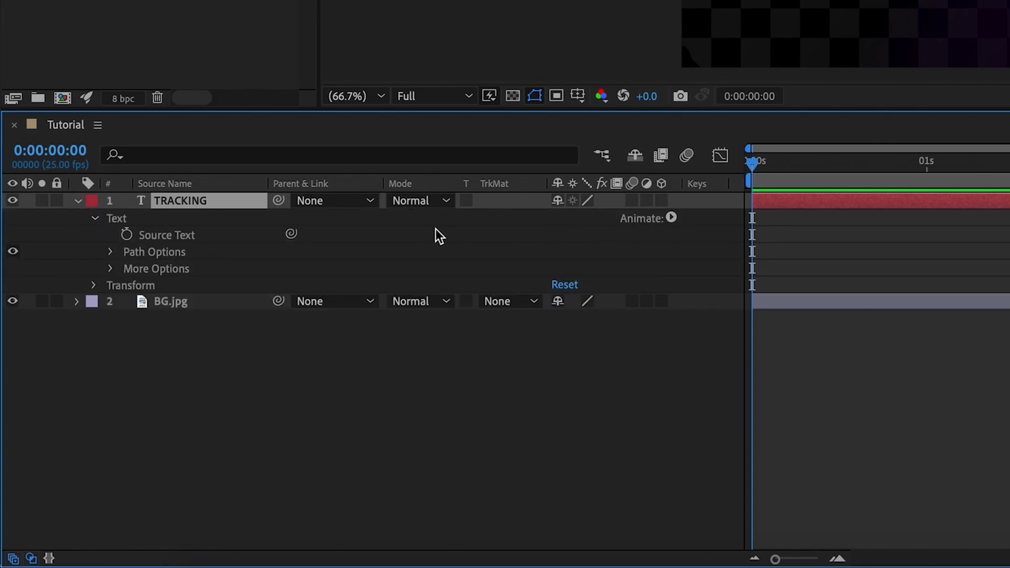
pyautogui.click(672, 218)
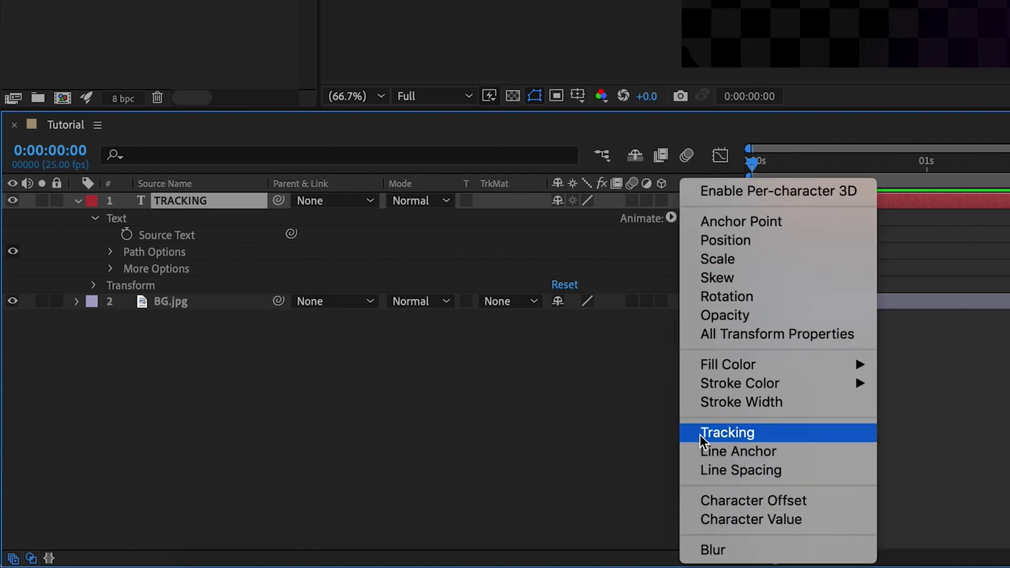
pyautogui.click(731, 433)
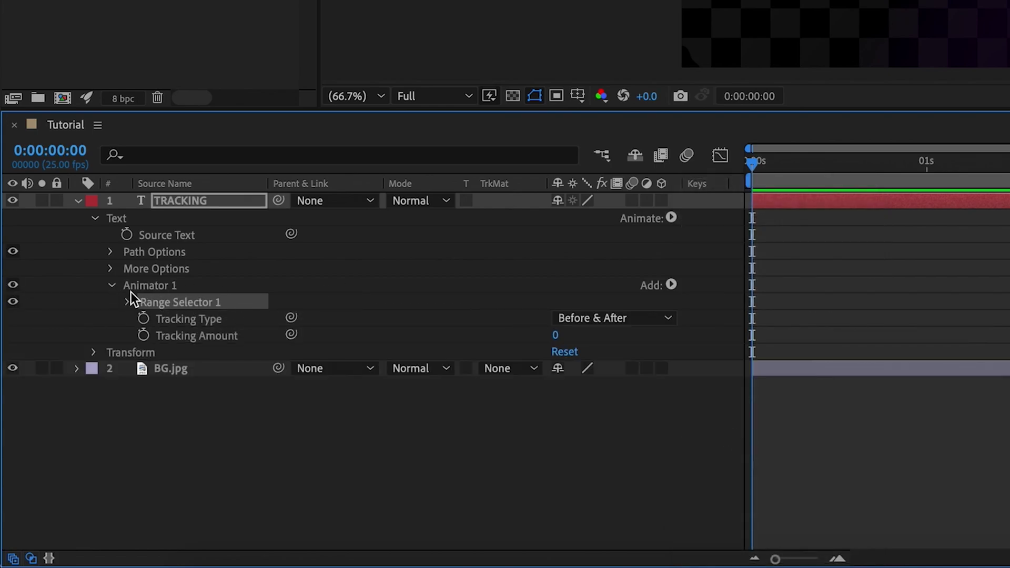
# Rename the new text animator on the TRACKING layer as "Tracking".
pyautogui.rightClick(159, 287)
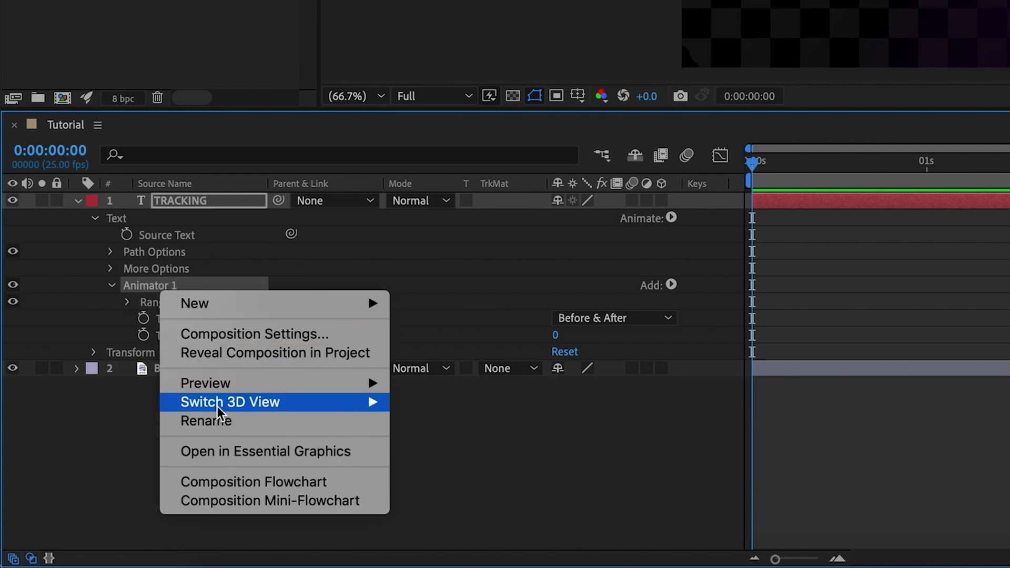
pyautogui.click(217, 421)
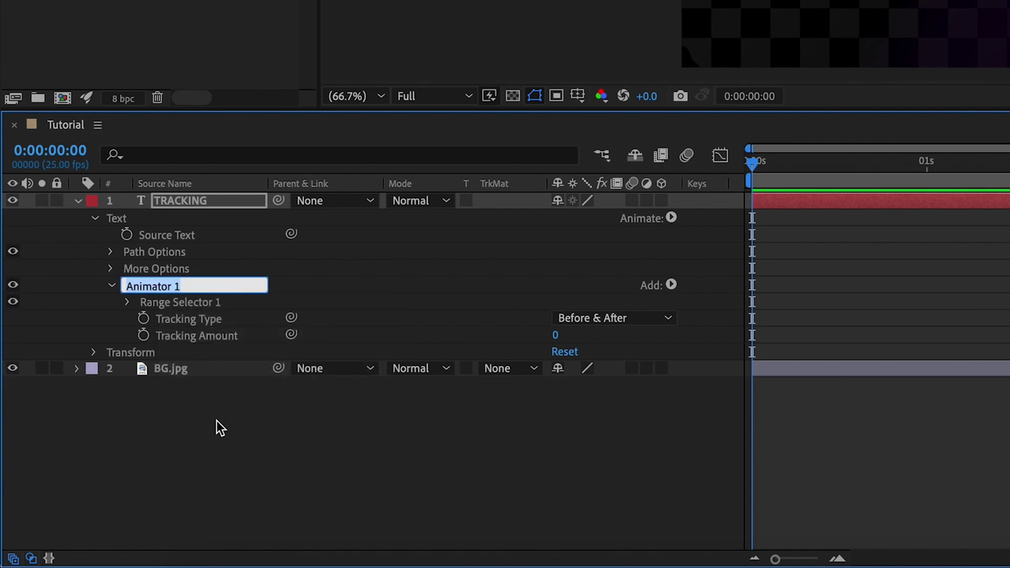
pyautogui.write('Tracking')
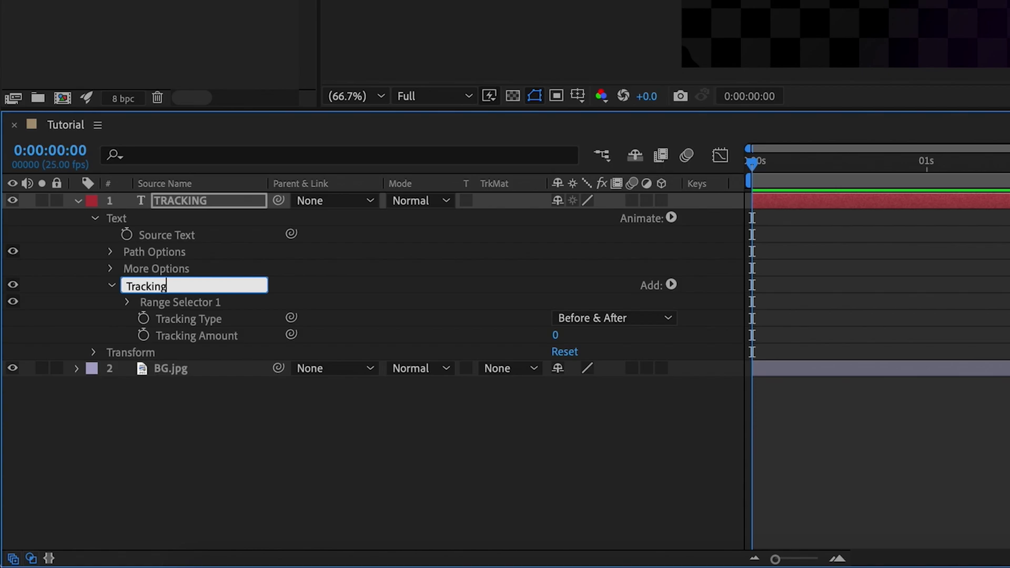
pyautogui.press('Return')
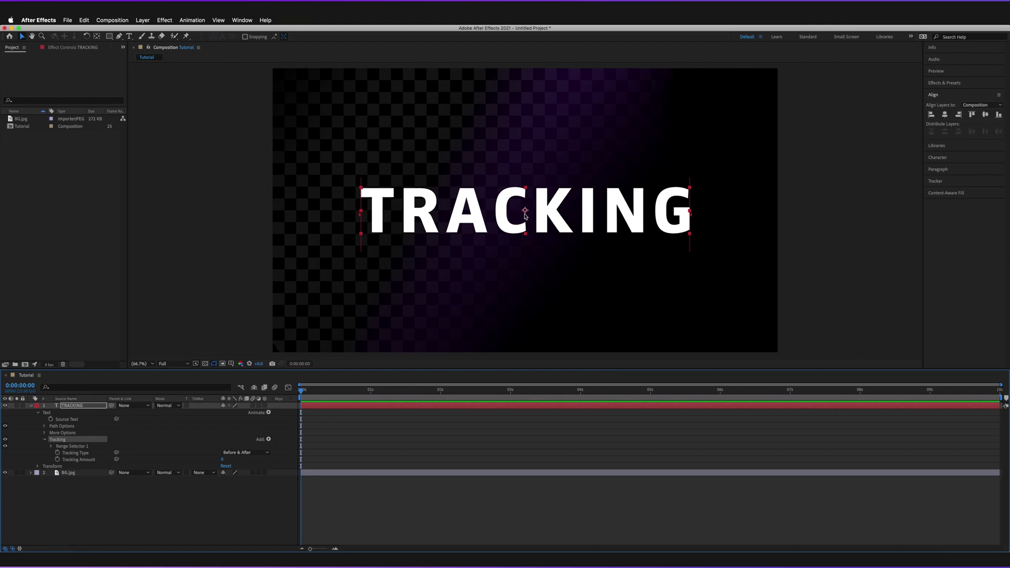
# Try out negative Tracking Amount values on the text and reset the amount to 0.
pyautogui.click(223, 461)
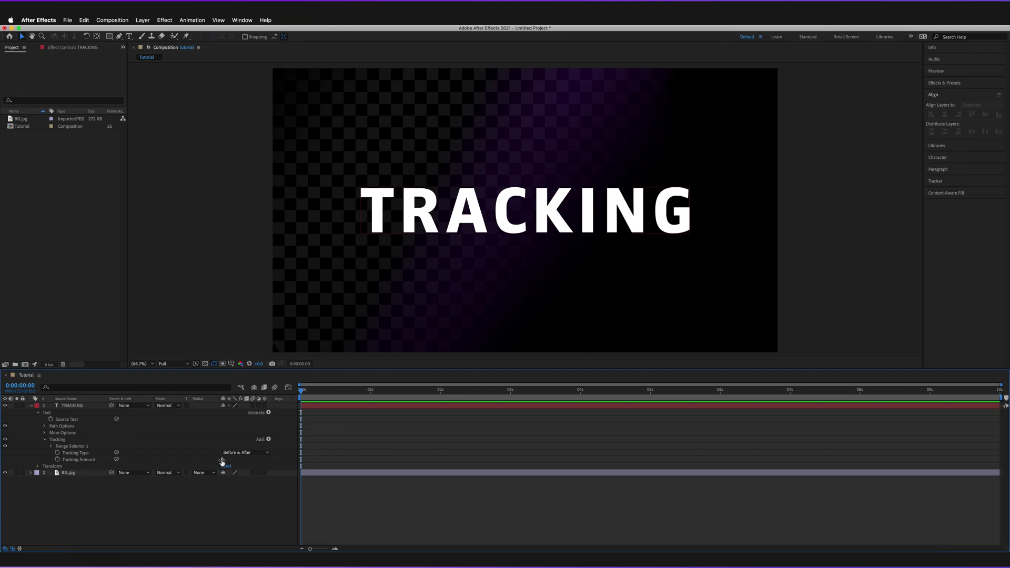
pyautogui.moveTo(222, 462)
pyautogui.mouseDown()
pyautogui.moveTo(359, 454)
pyautogui.moveTo(3, 464)
pyautogui.mouseUp()
pyautogui.moveTo(228, 462); pyautogui.dragTo(171, 463)
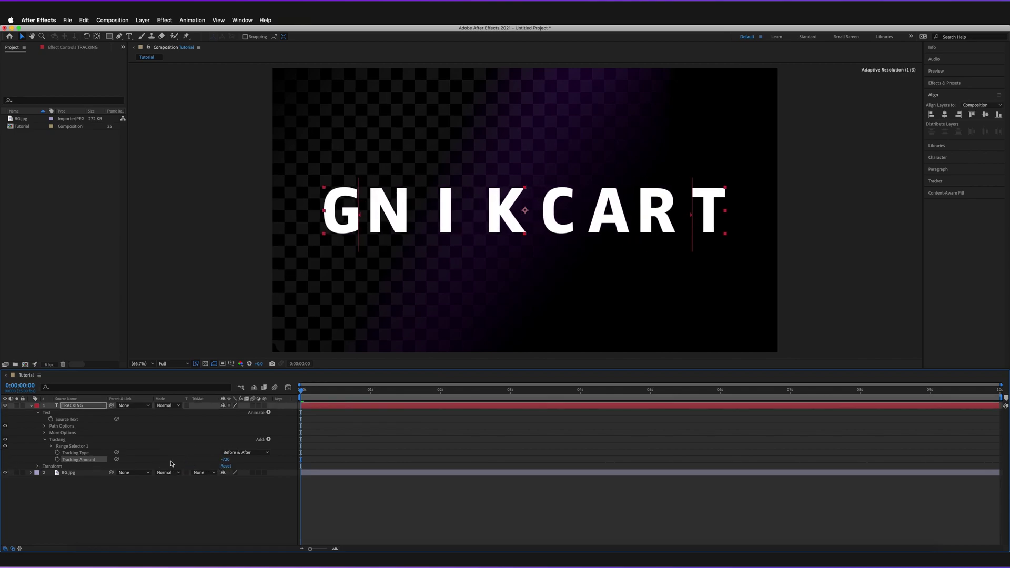
pyautogui.click(227, 460)
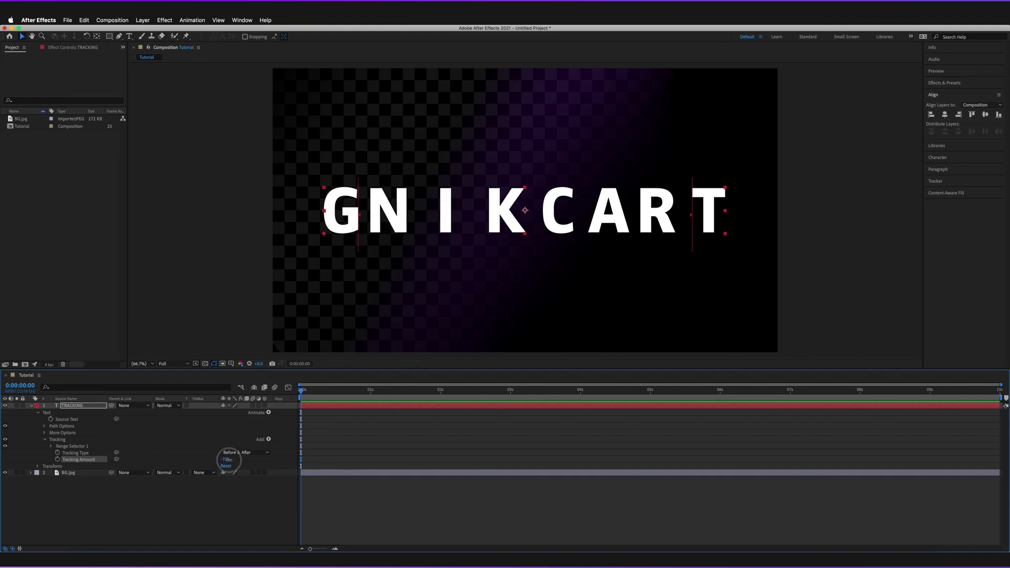
pyautogui.press('Return')
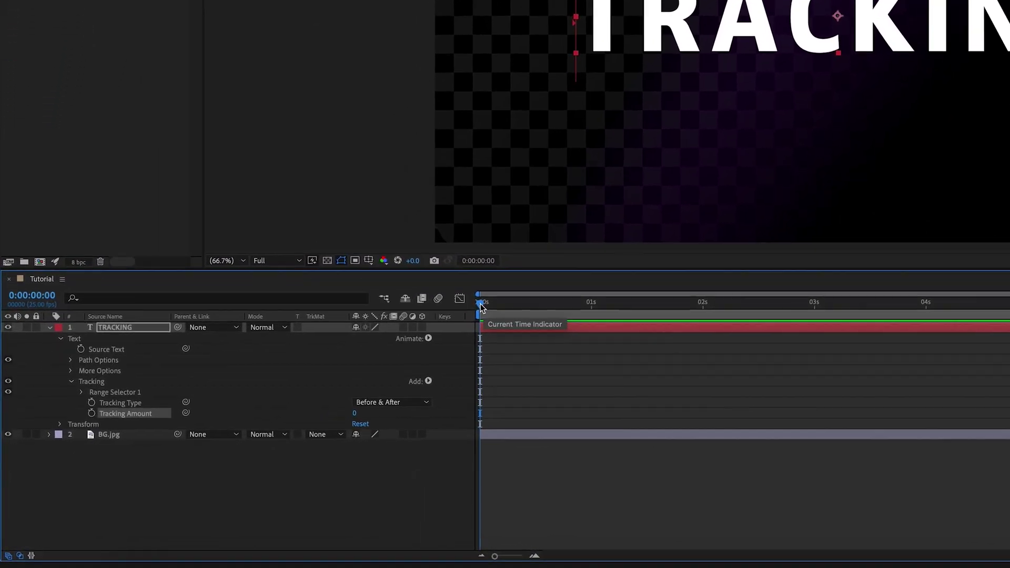
# Keyframe the Tracking Amount at the start of the timeline with a value of 40.
pyautogui.click(309, 390)
pyautogui.moveTo(561, 273); pyautogui.dragTo(530, 272)
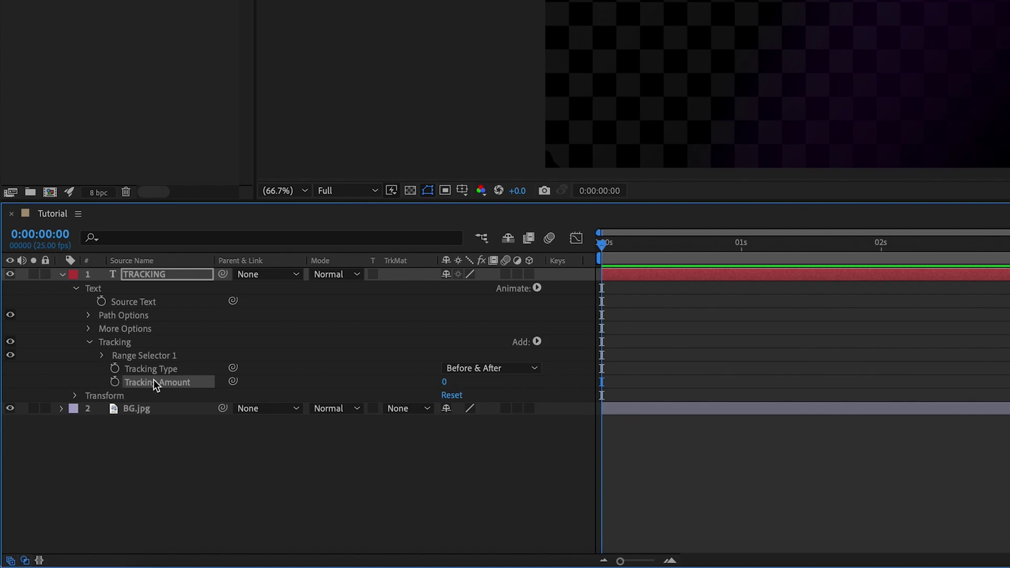
pyautogui.click(115, 383)
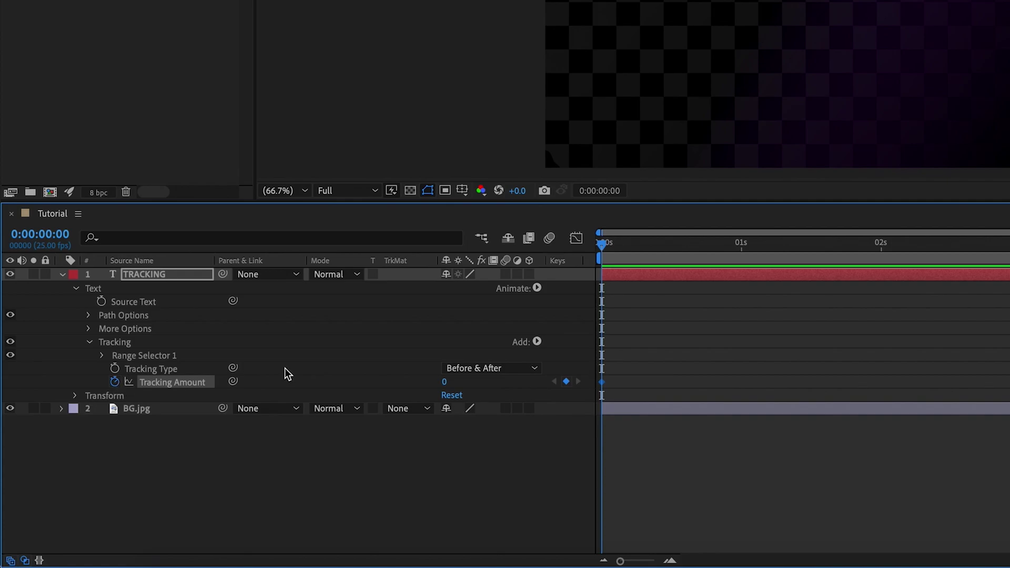
pyautogui.click(443, 383)
pyautogui.press('Return')
# Add a second Tracking Amount keyframe with a value of 0 at 0:00:02:00.
pyautogui.moveTo(726, 247); pyautogui.dragTo(882, 251)
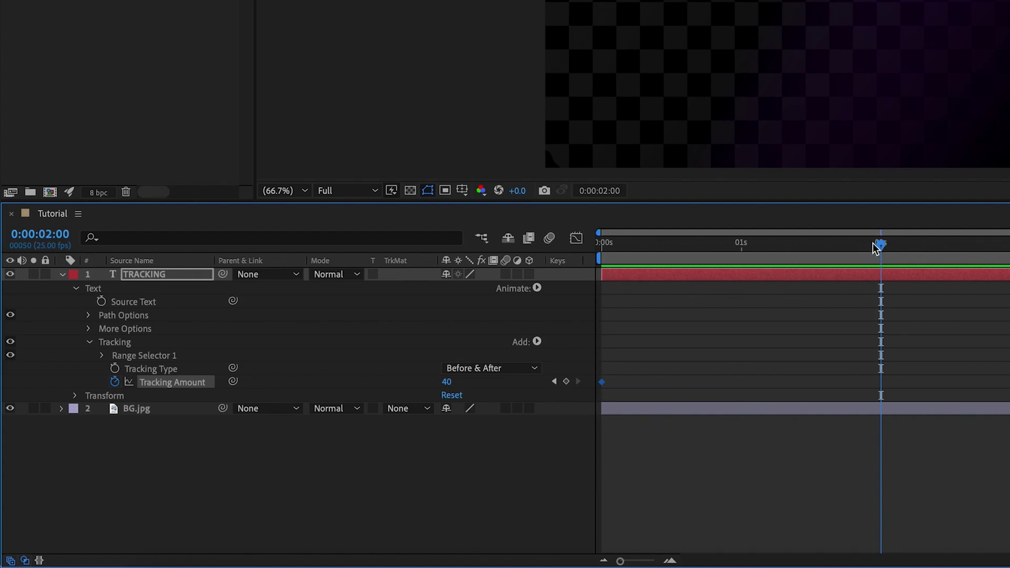
pyautogui.click(446, 382)
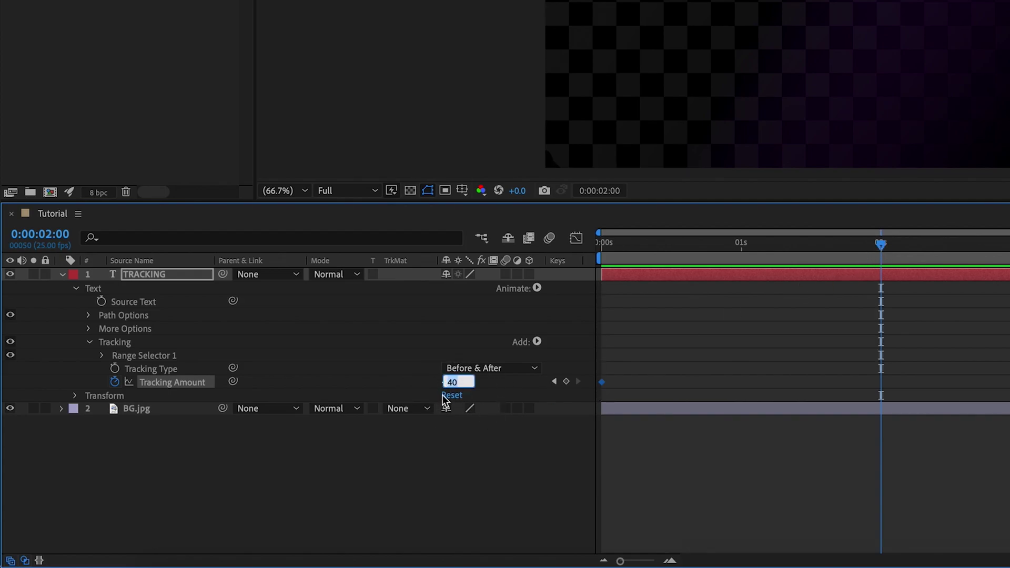
pyautogui.write('0')
pyautogui.press('Return')
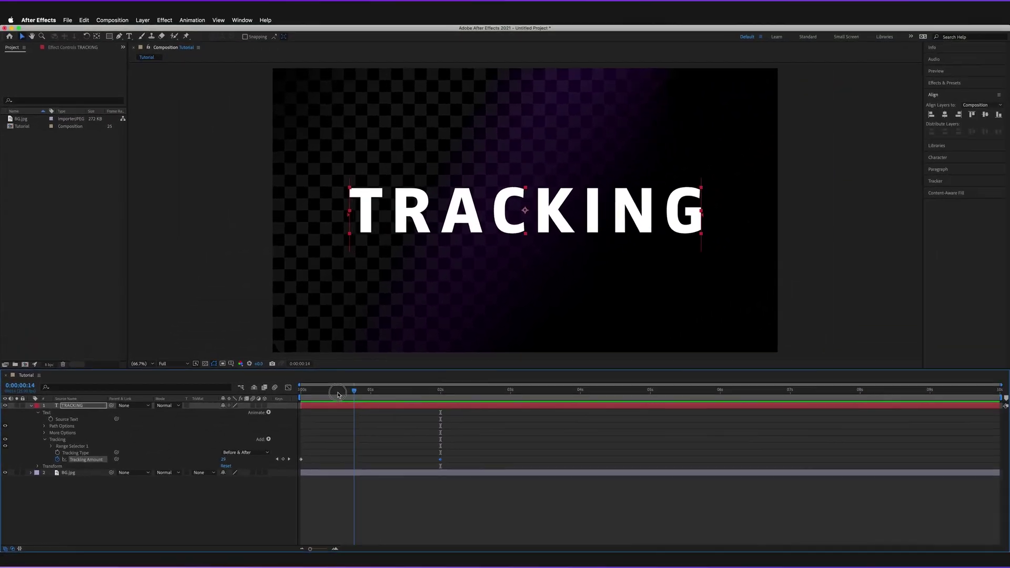
# Preview the text tracking animation from the start of the timeline and go to its last keyframe at 2 seconds.
pyautogui.press('Home')
pyautogui.click(397, 292)
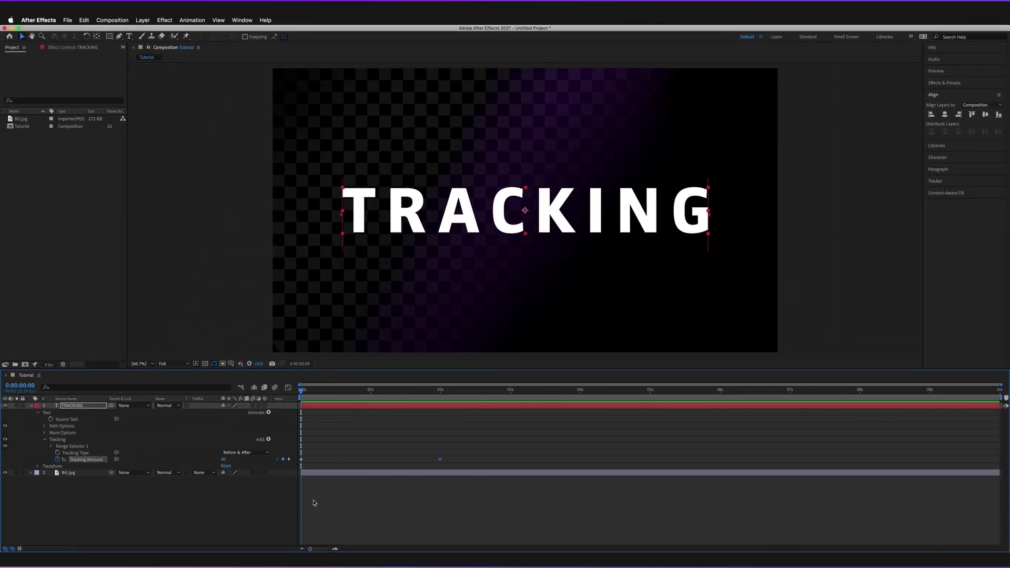
pyautogui.press('space')
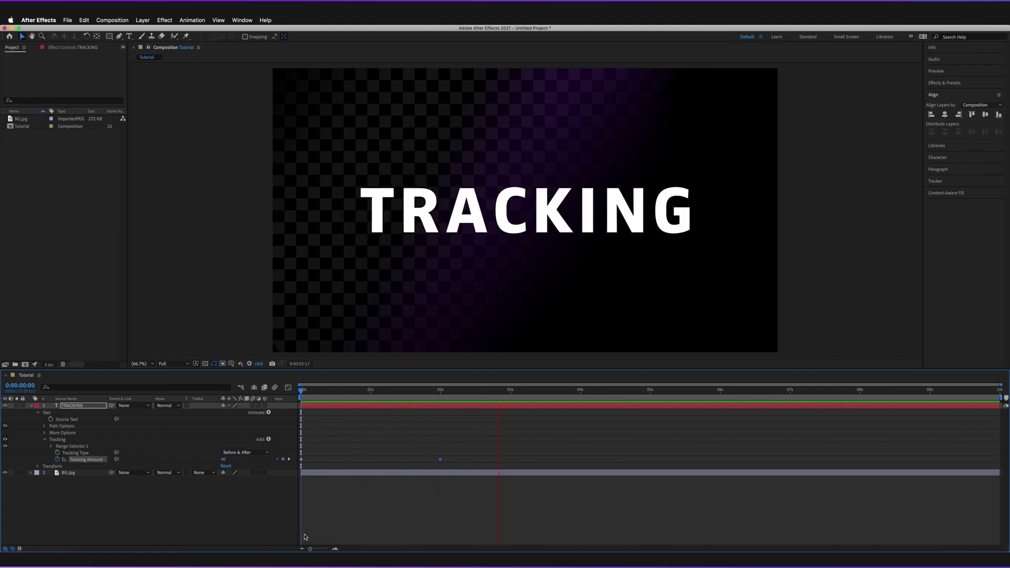
pyautogui.moveTo(440, 392); pyautogui.dragTo(300, 393)
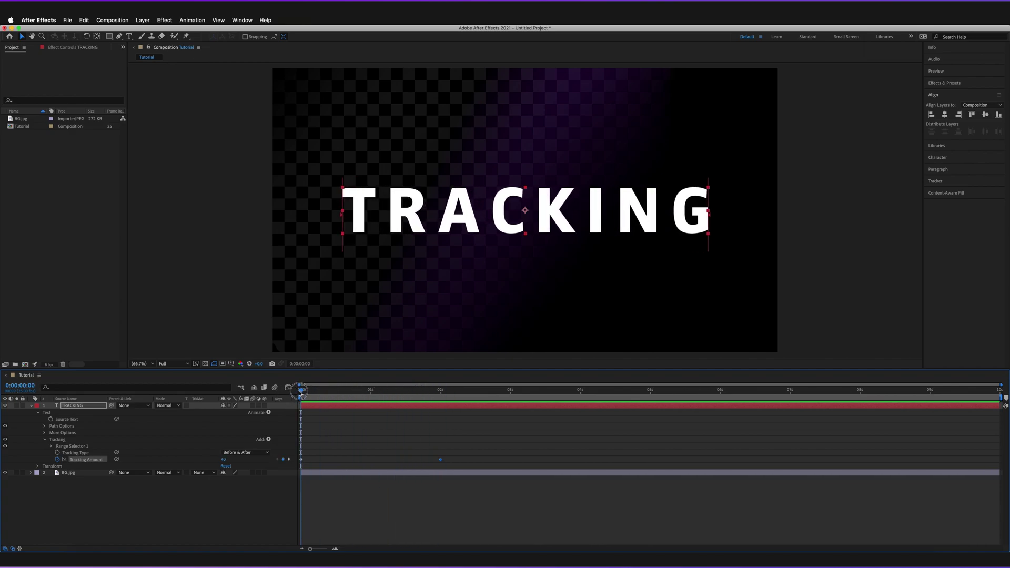
pyautogui.press('space')
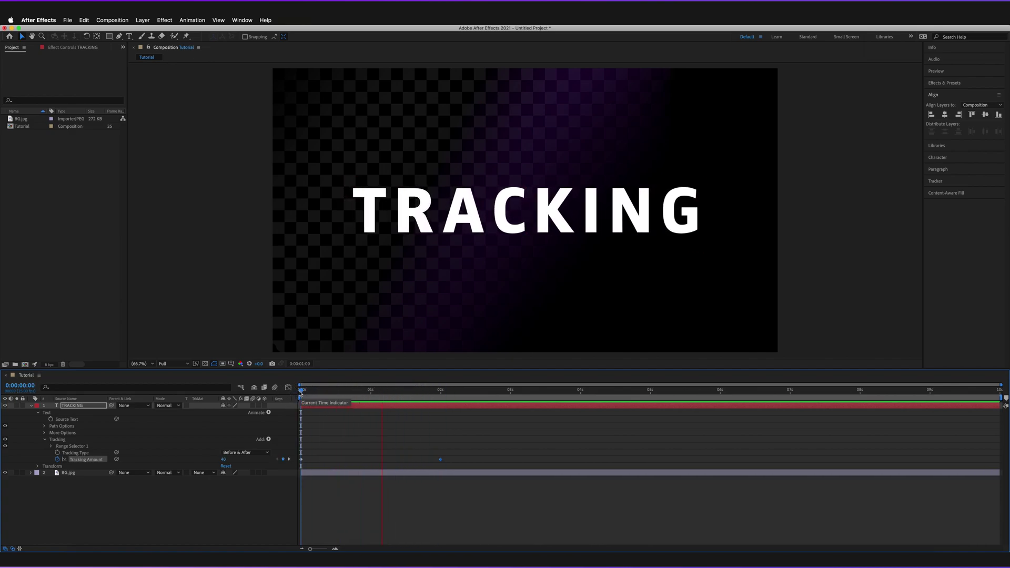
pyautogui.press('k')
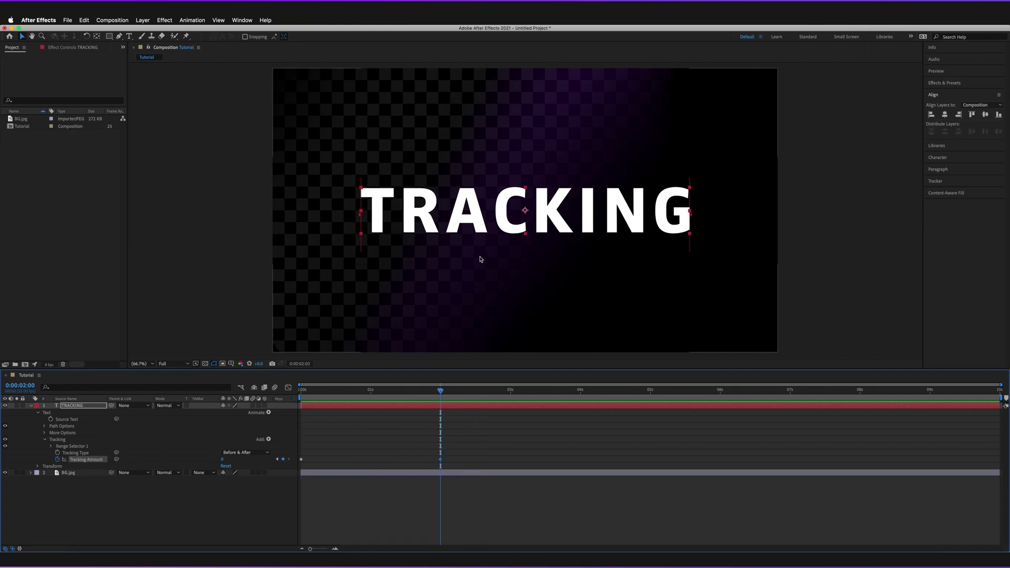
pyautogui.moveTo(440, 392)
pyautogui.mouseDown()
pyautogui.moveTo(298, 392)
pyautogui.moveTo(440, 388)
pyautogui.mouseUp()
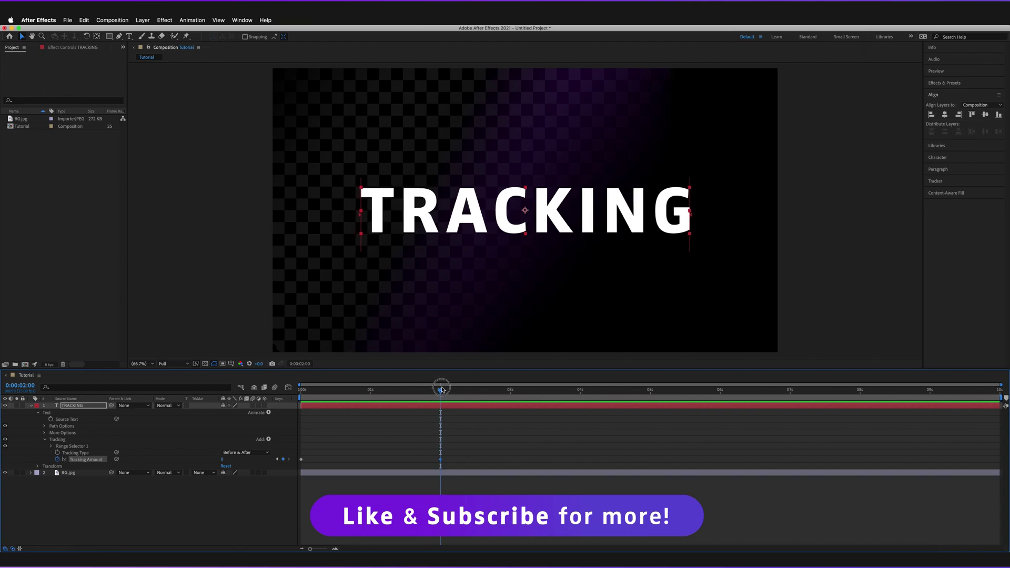
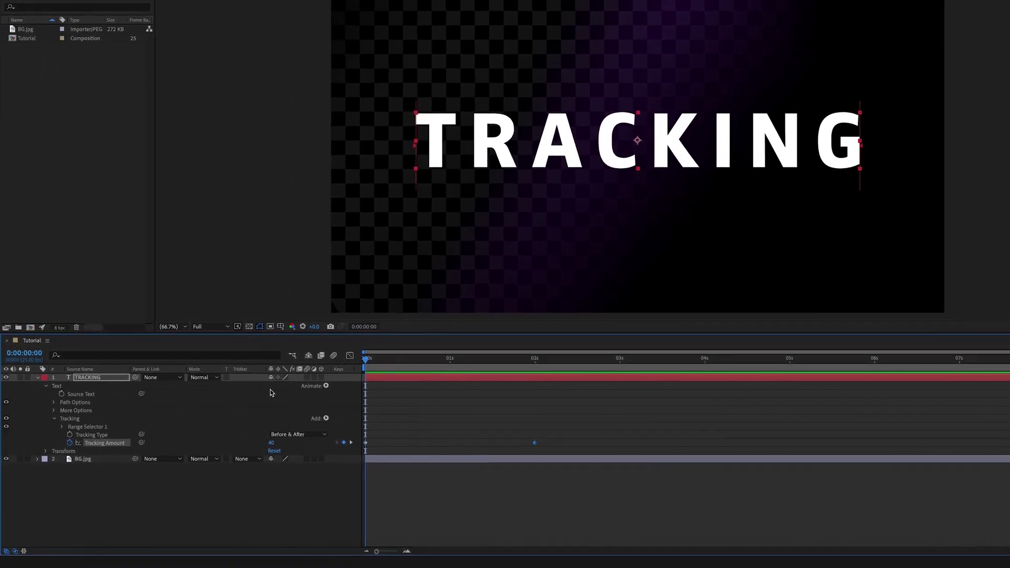
# Add a Line Anchor property of 50% to the Tracking animator and set the starting Tracking Amount to 110.
pyautogui.click(326, 386)
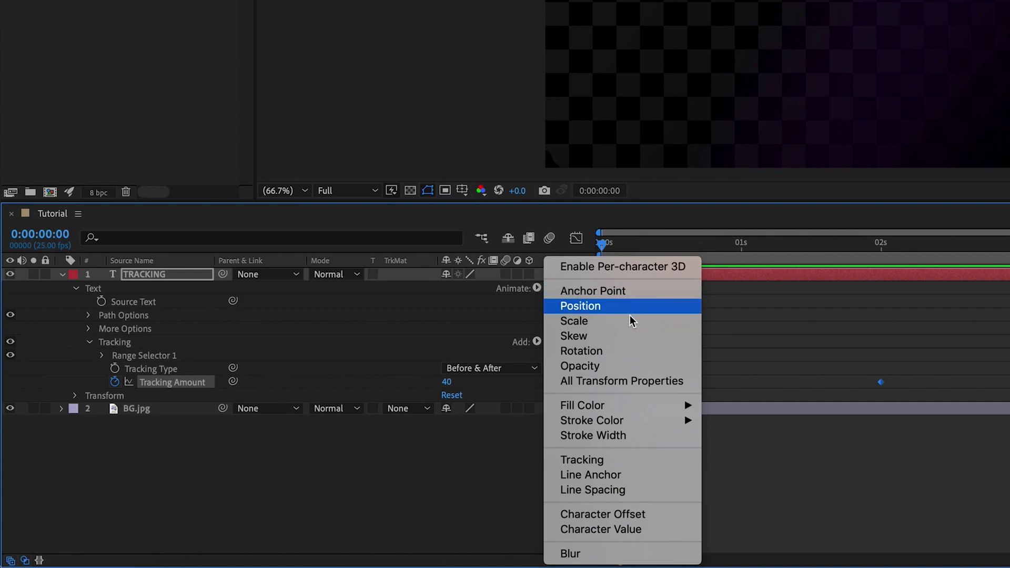
pyautogui.click(579, 475)
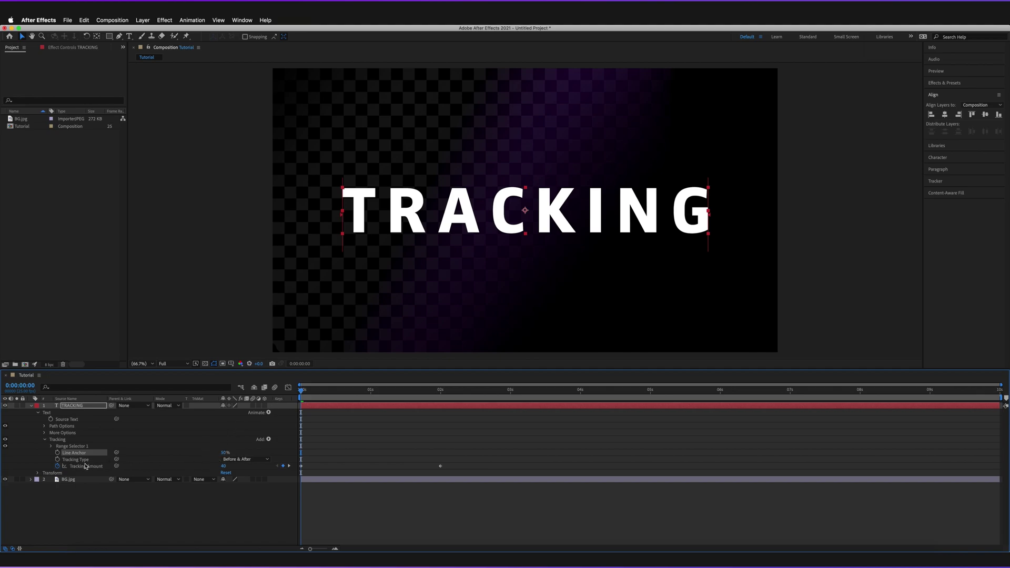
pyautogui.moveTo(224, 467)
pyautogui.mouseDown()
pyautogui.moveTo(255, 523)
pyautogui.moveTo(329, 460)
pyautogui.moveTo(352, 460)
pyautogui.moveTo(91, 463)
pyautogui.moveTo(74, 474)
pyautogui.moveTo(242, 463)
pyautogui.mouseUp()
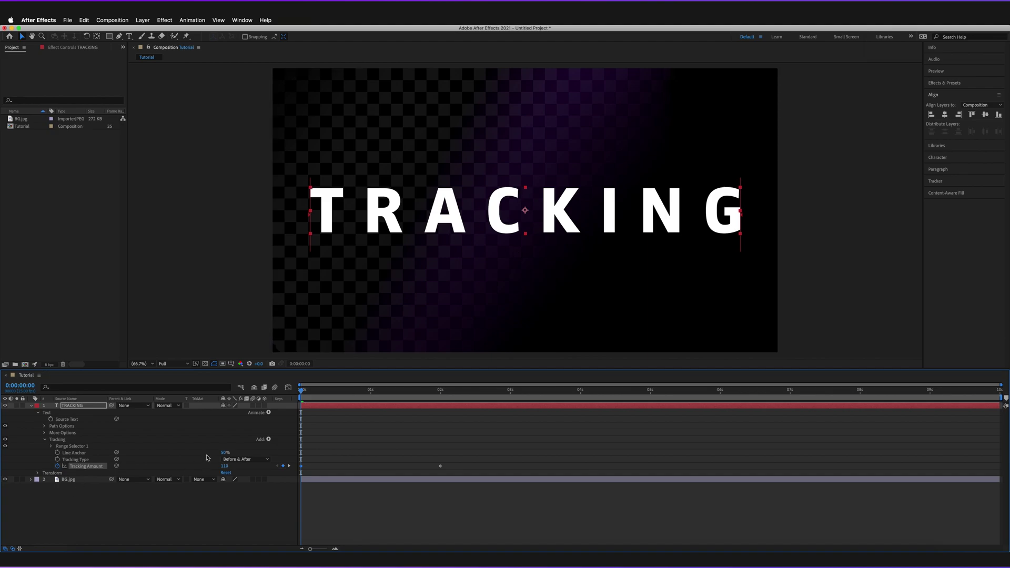
# Try out different Line Anchor percentages, including 0%, with varying Tracking Amounts on the text.
pyautogui.click(224, 452)
pyautogui.moveTo(225, 452); pyautogui.dragTo(165, 462)
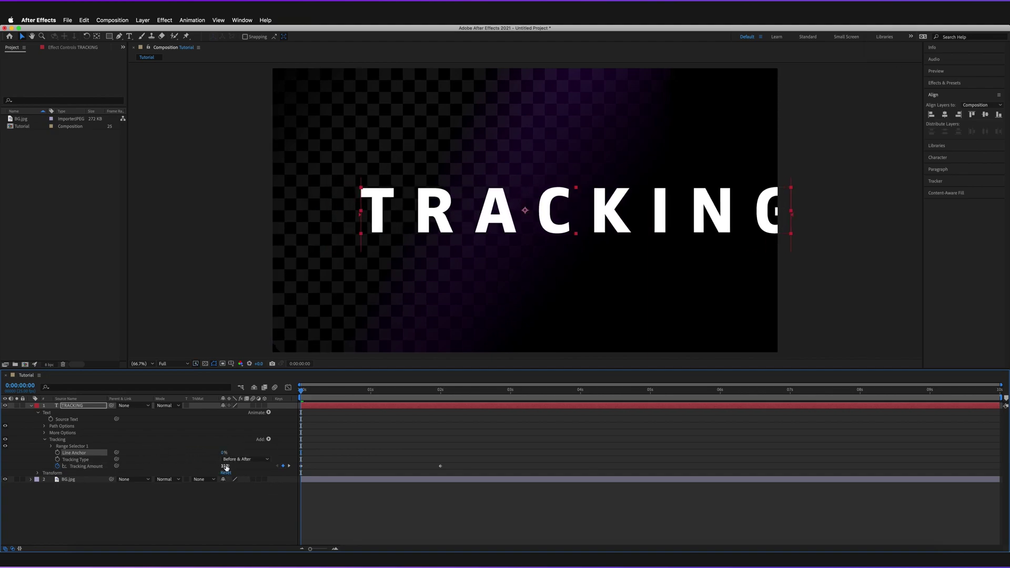
pyautogui.moveTo(225, 466); pyautogui.dragTo(395, 453)
pyautogui.moveTo(225, 468)
pyautogui.mouseDown()
pyautogui.moveTo(378, 464)
pyautogui.moveTo(132, 475)
pyautogui.moveTo(247, 471)
pyautogui.moveTo(216, 454)
pyautogui.moveTo(198, 456)
pyautogui.moveTo(317, 466)
pyautogui.moveTo(211, 466)
pyautogui.mouseUp()
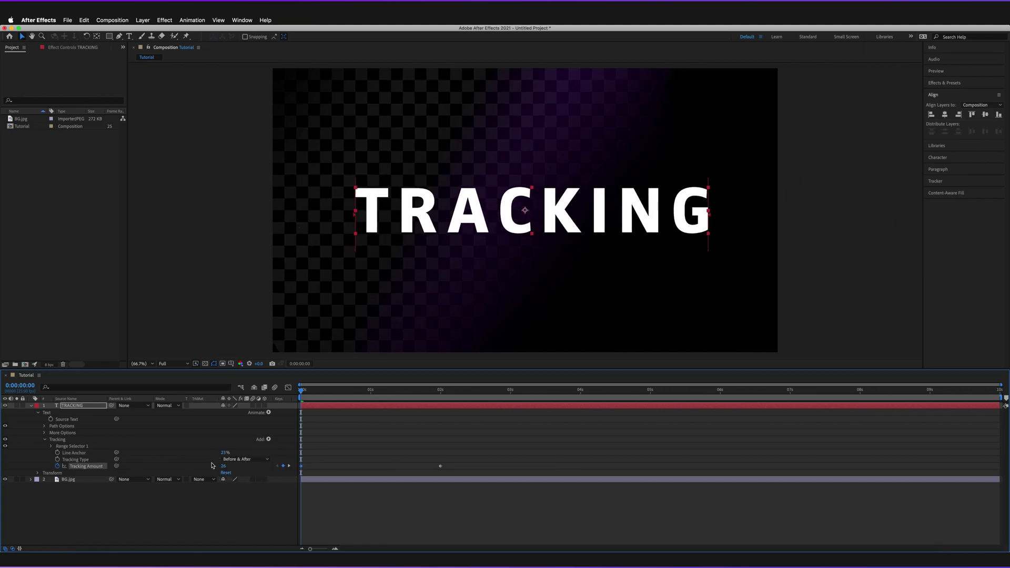
# Undo the trial changes to the Line Anchor and Tracking Amount.
pyautogui.press('super+z')
pyautogui.press('super+z')
pyautogui.press('super+z')
pyautogui.press('super+z')
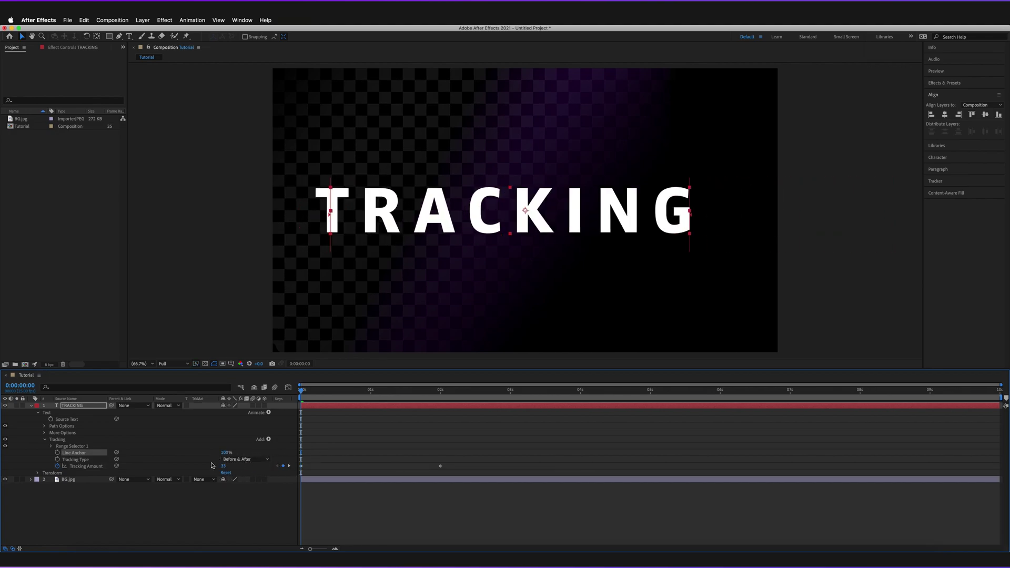
pyautogui.press('super+z')
pyautogui.press('super+z')
pyautogui.press('super+z')
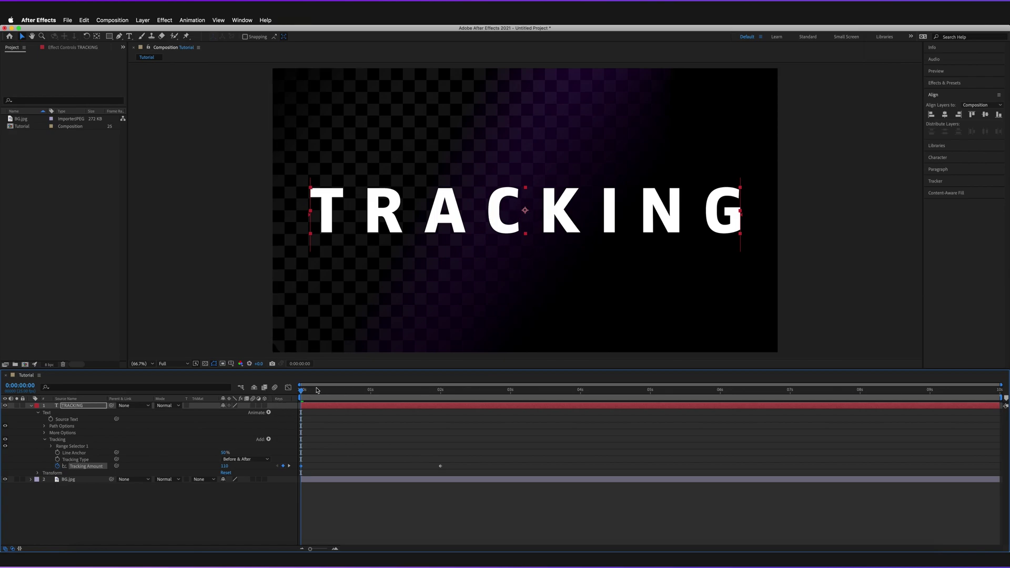
# Preview the centre-anchored tracking animation from the start of the timeline.
pyautogui.click(275, 388)
pyautogui.press('space')
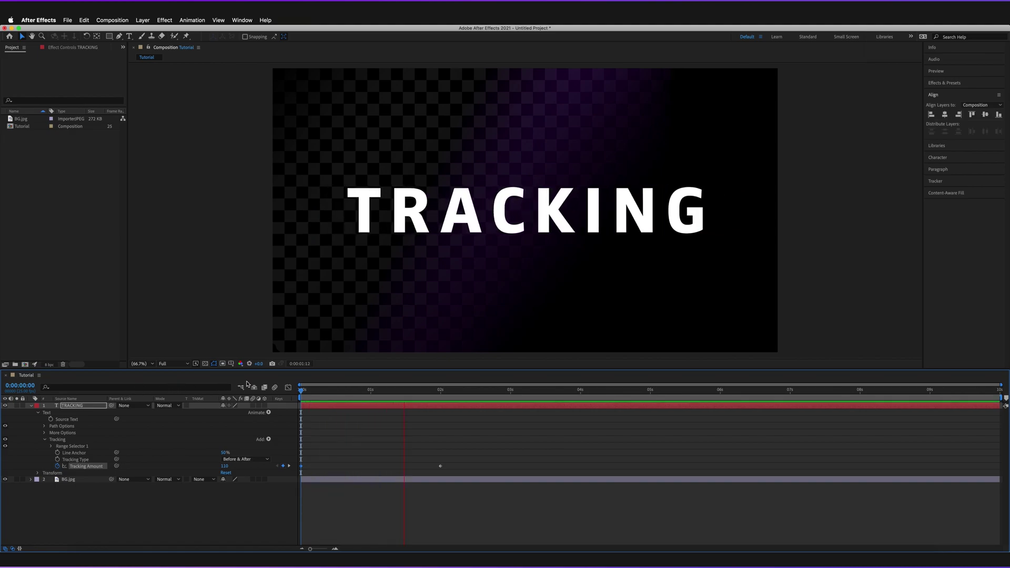
pyautogui.press('space')
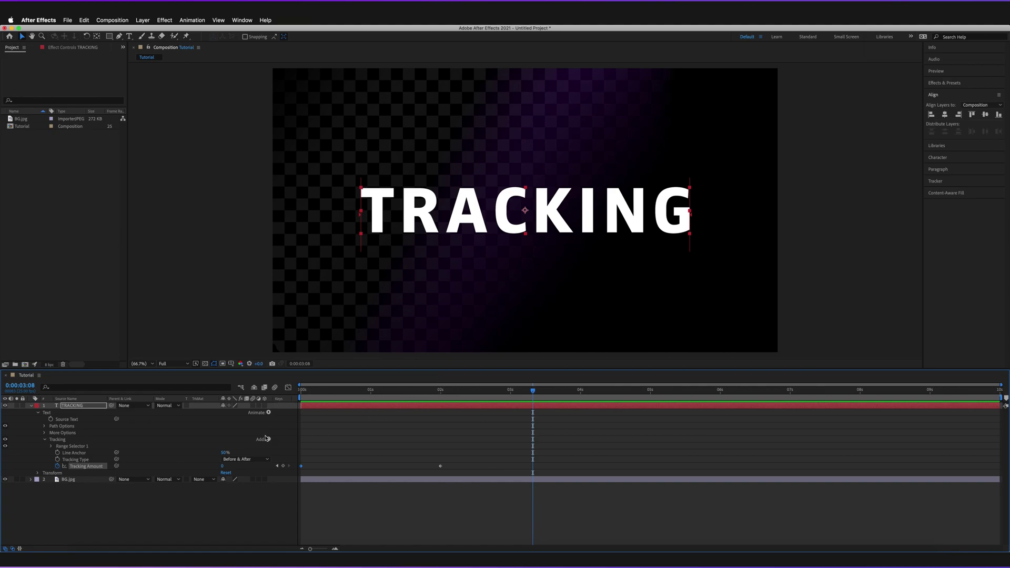
# Set the TRACKING text layer's Scale to 75%.
pyautogui.press('s')
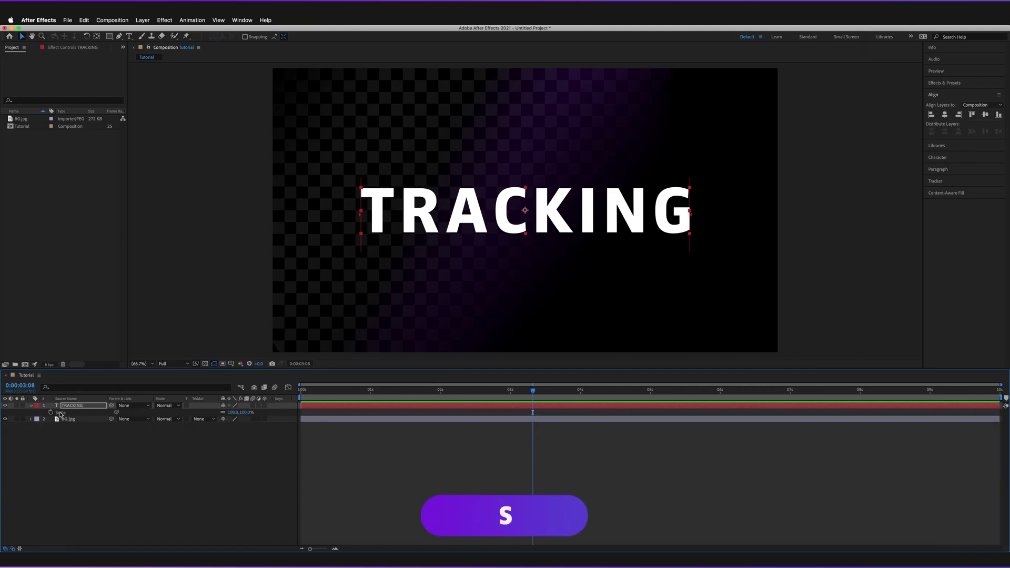
pyautogui.click(234, 413)
pyautogui.write('75')
pyautogui.press('Return')
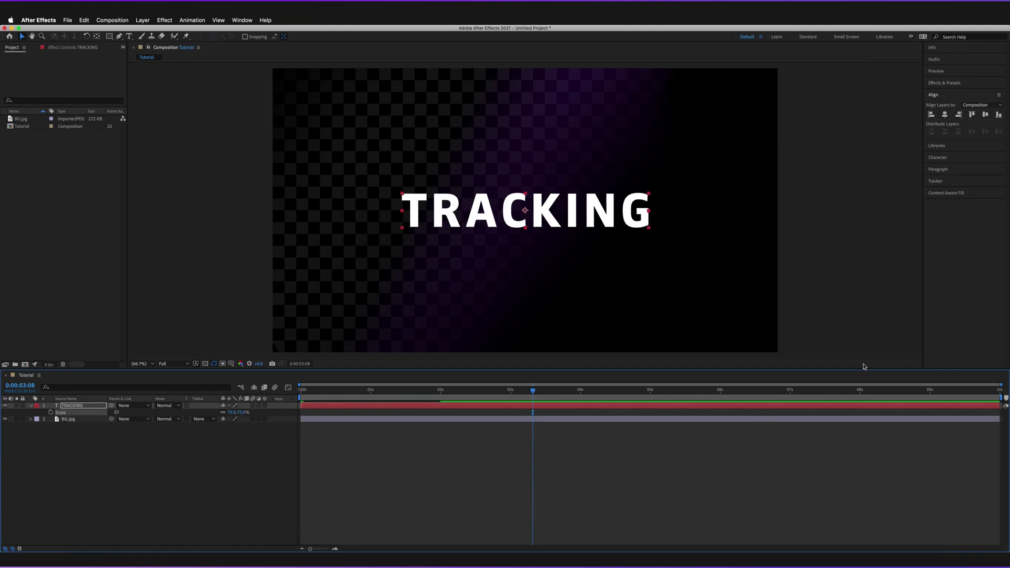
# Fade in the text layer with Opacity keyframes of 0% at the start and 100% at 2 seconds.
pyautogui.moveTo(436, 390); pyautogui.dragTo(296, 392)
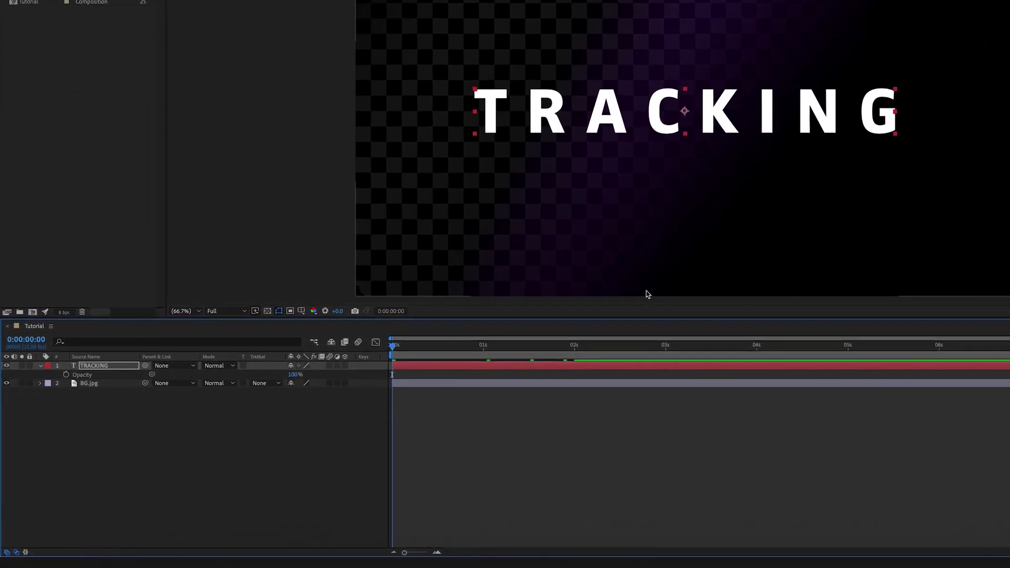
pyautogui.press('t')
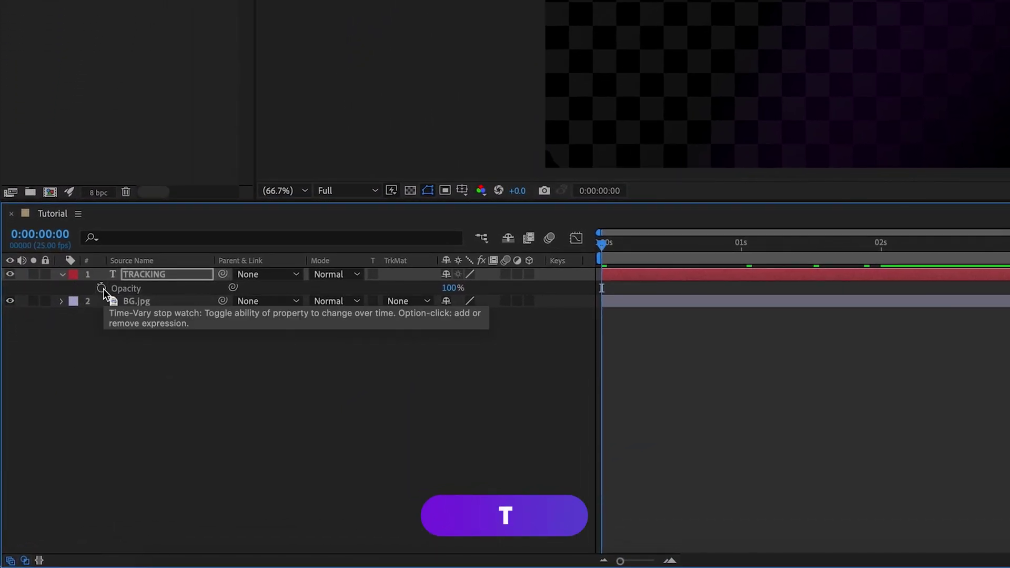
pyautogui.click(101, 288)
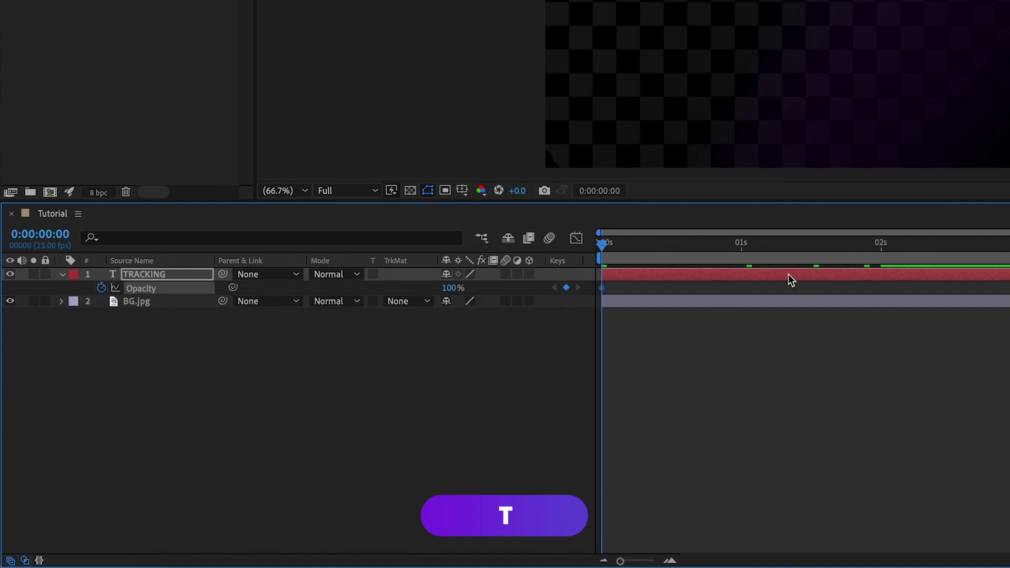
pyautogui.moveTo(604, 288); pyautogui.dragTo(880, 287)
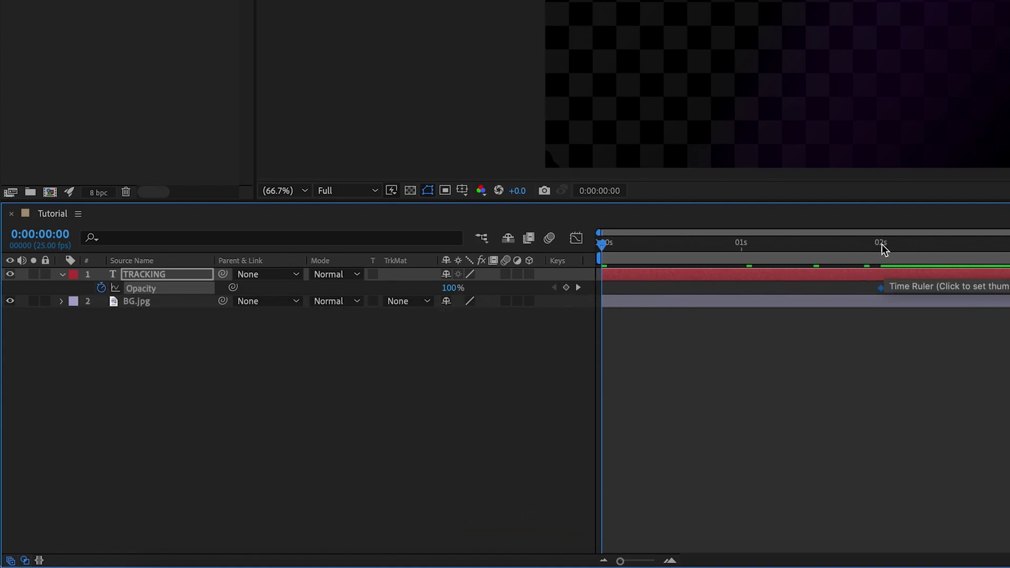
pyautogui.click(447, 291)
pyautogui.write('0')
pyautogui.press('Return')
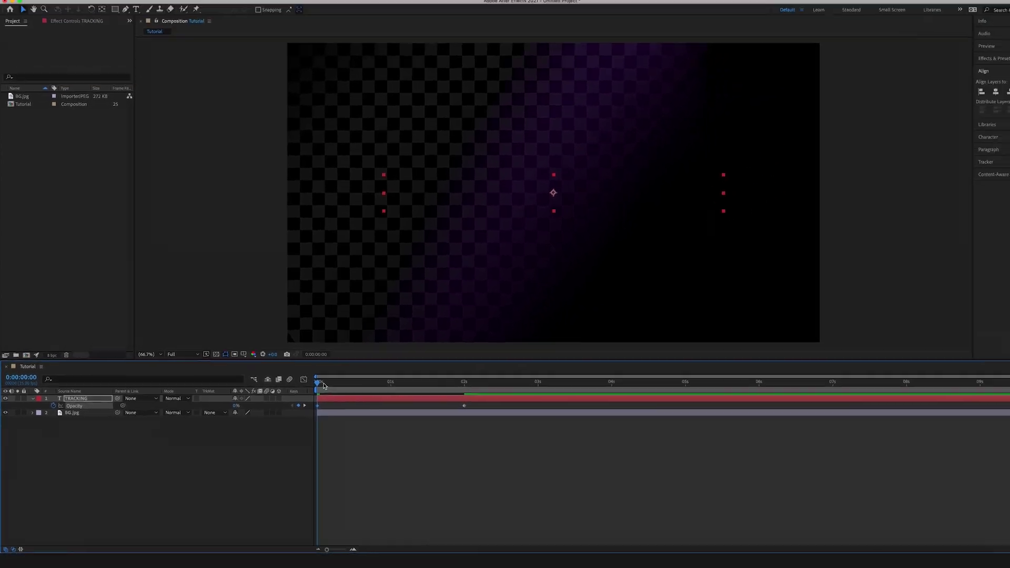
# Preview the text's fade-in and return to the start of the timeline.
pyautogui.moveTo(421, 331); pyautogui.dragTo(570, 337)
pyautogui.moveTo(407, 394); pyautogui.dragTo(234, 394)
pyautogui.press('space')
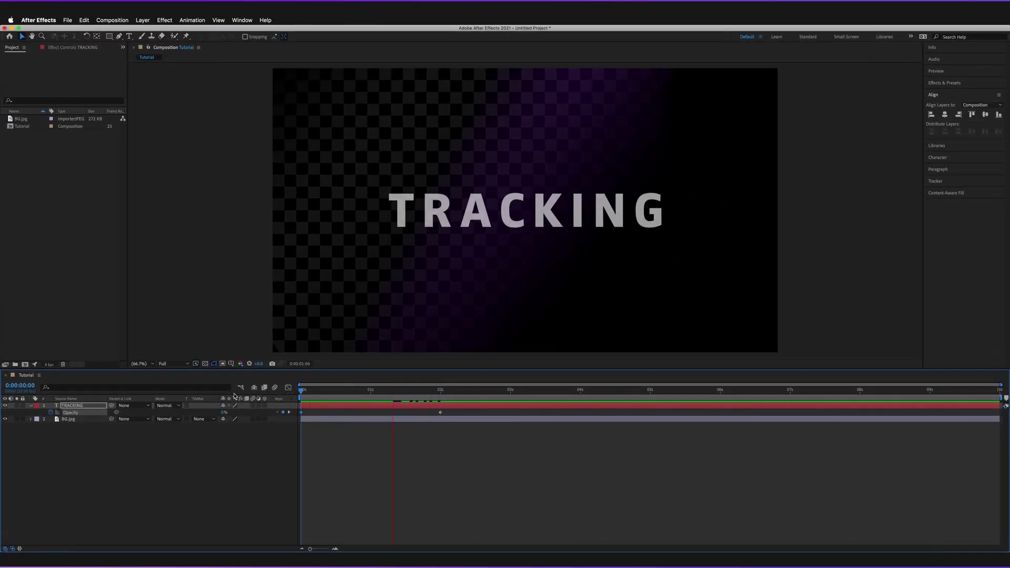
pyautogui.moveTo(363, 392); pyautogui.dragTo(289, 399)
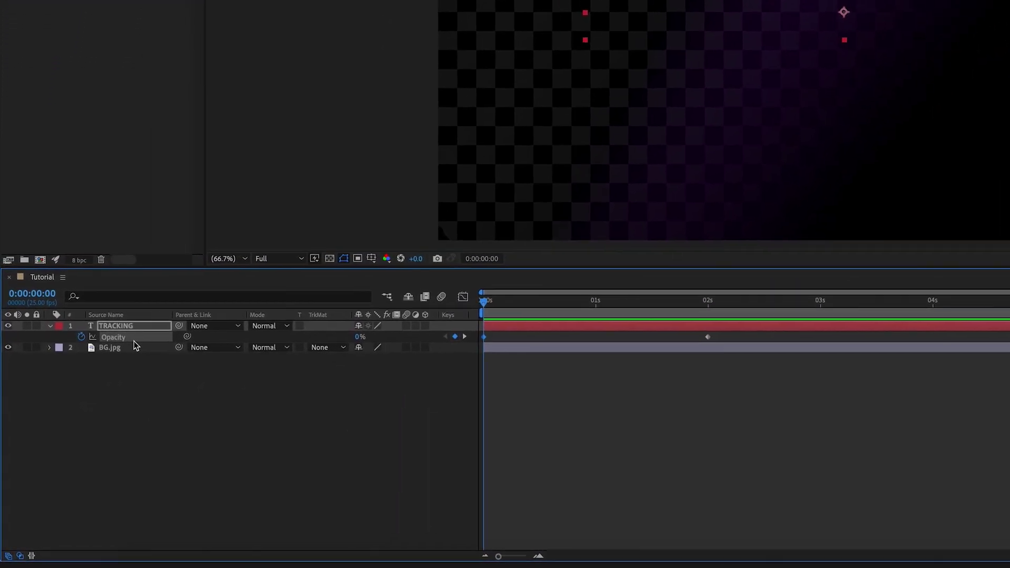
# Keyframe the text layer's Scale at 75% at 0:00:02:00 and return to the start of the timeline.
pyautogui.press('s')
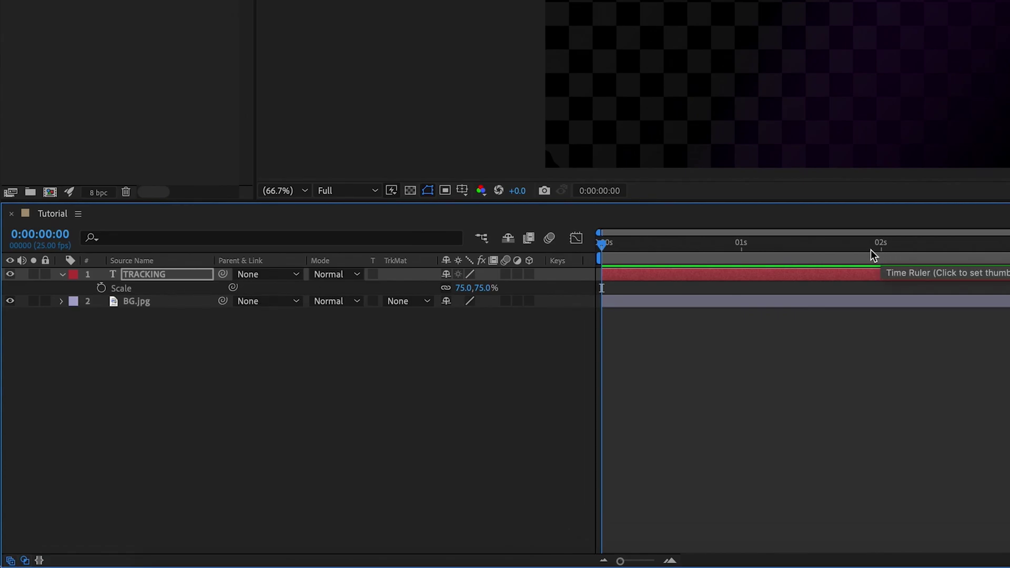
pyautogui.moveTo(807, 247); pyautogui.dragTo(881, 248)
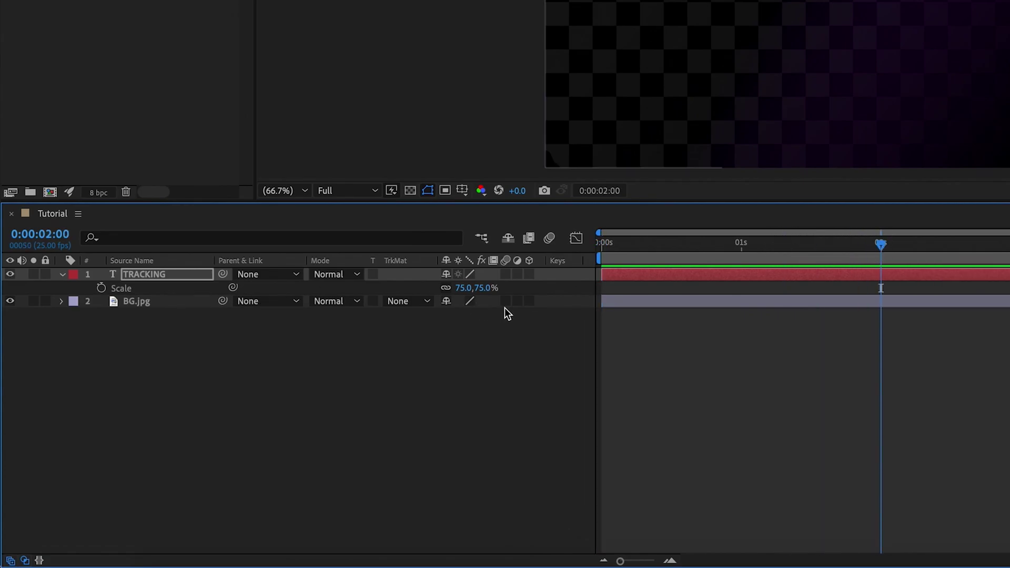
pyautogui.click(101, 289)
pyautogui.press('Home')
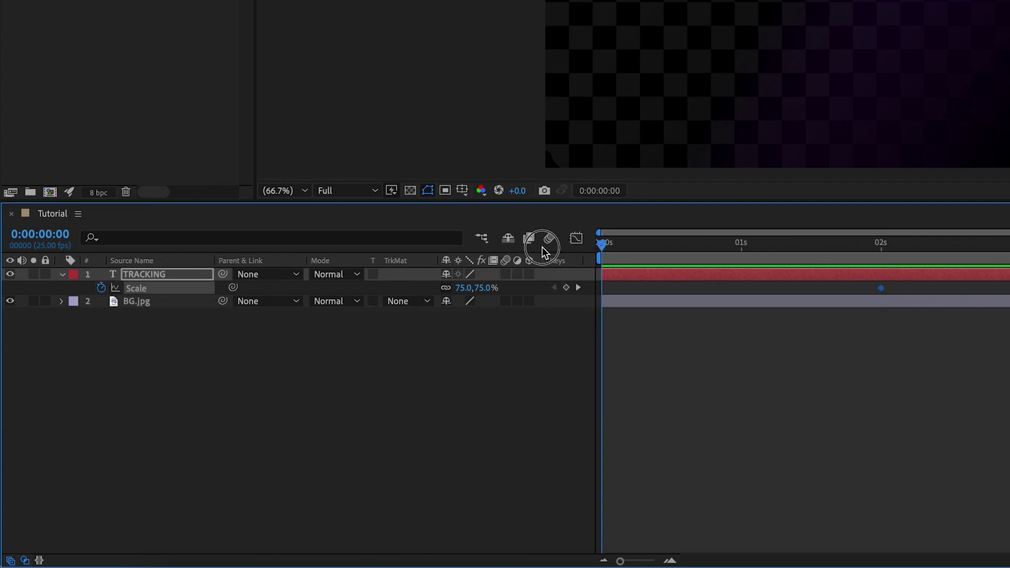
# Add a Scale keyframe of 80% at the start of the timeline and preview the combined animation.
pyautogui.click(463, 288)
pyautogui.write('8')
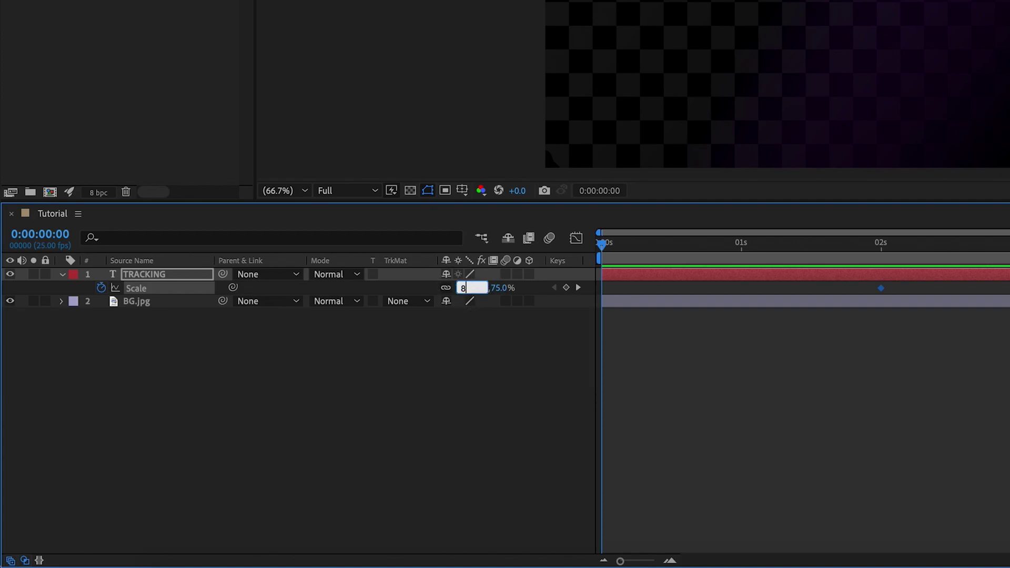
pyautogui.write('0')
pyautogui.press('Return')
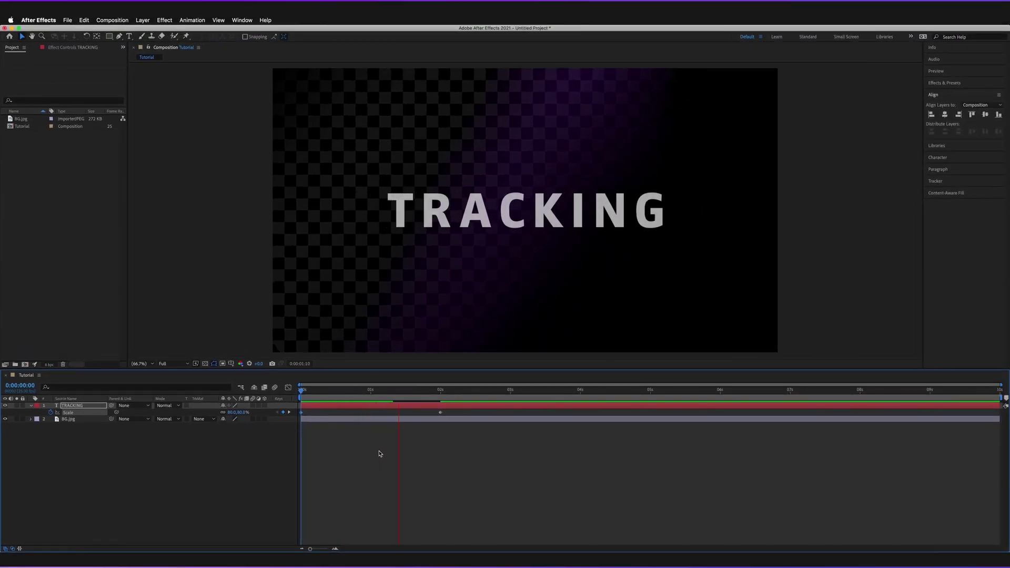
pyautogui.press('space')
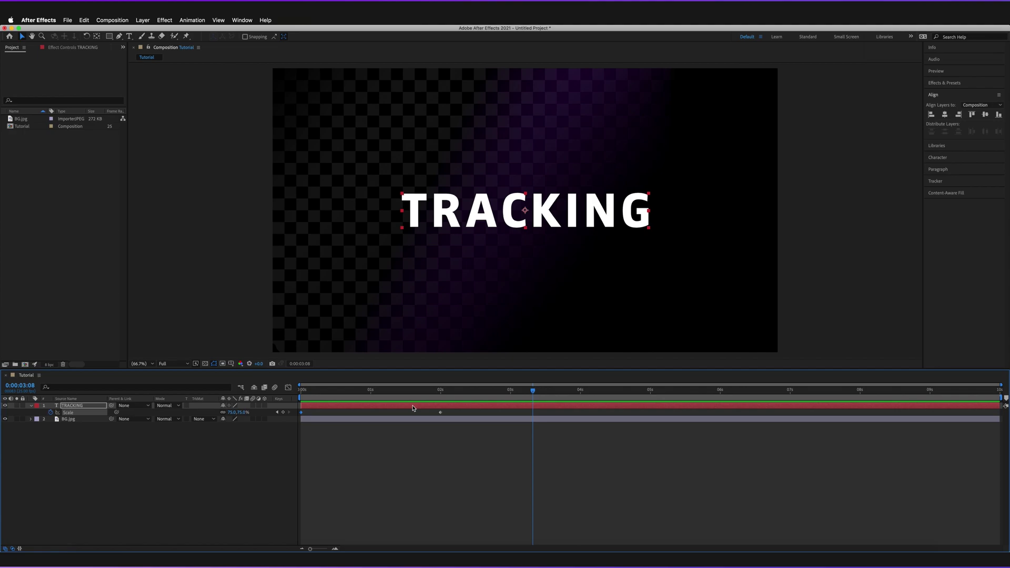
# Reveal all of the text layer's keyframed properties and apply Easy Ease to every Tracking Amount, Scale and Opacity keyframe.
pyautogui.press('u')
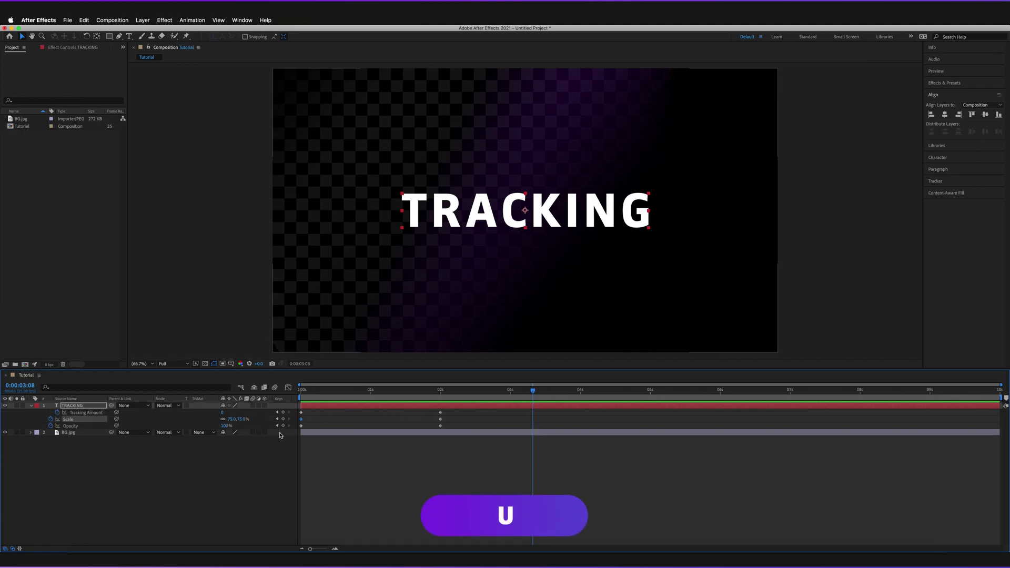
pyautogui.moveTo(474, 411); pyautogui.dragTo(305, 423)
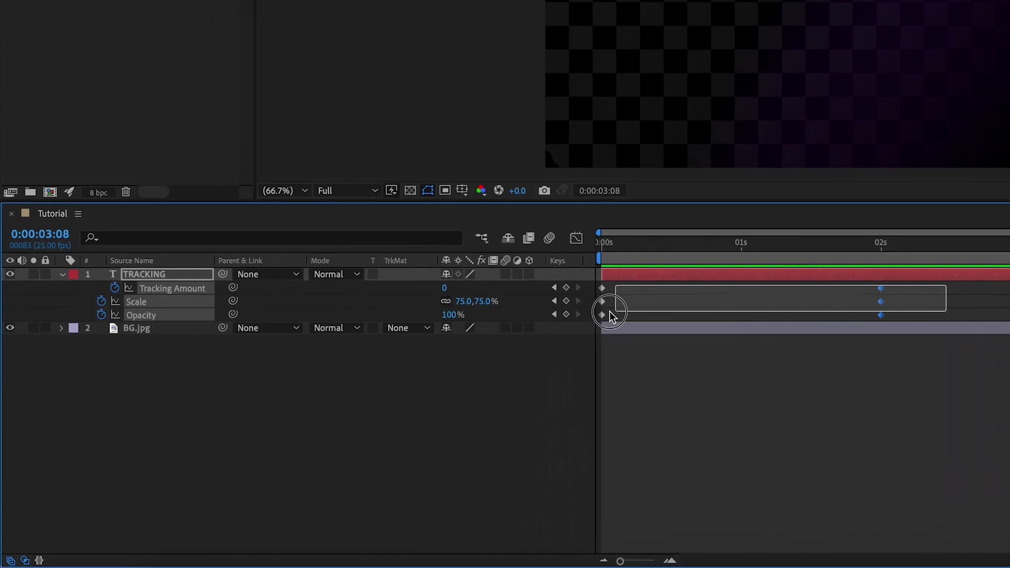
pyautogui.moveTo(609, 314); pyautogui.dragTo(603, 316)
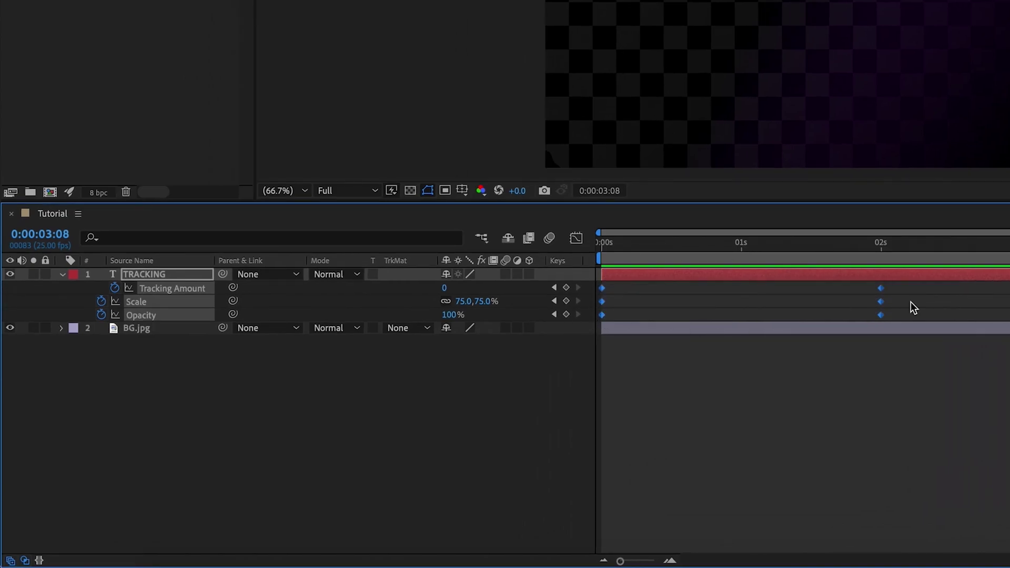
pyautogui.rightClick(883, 304)
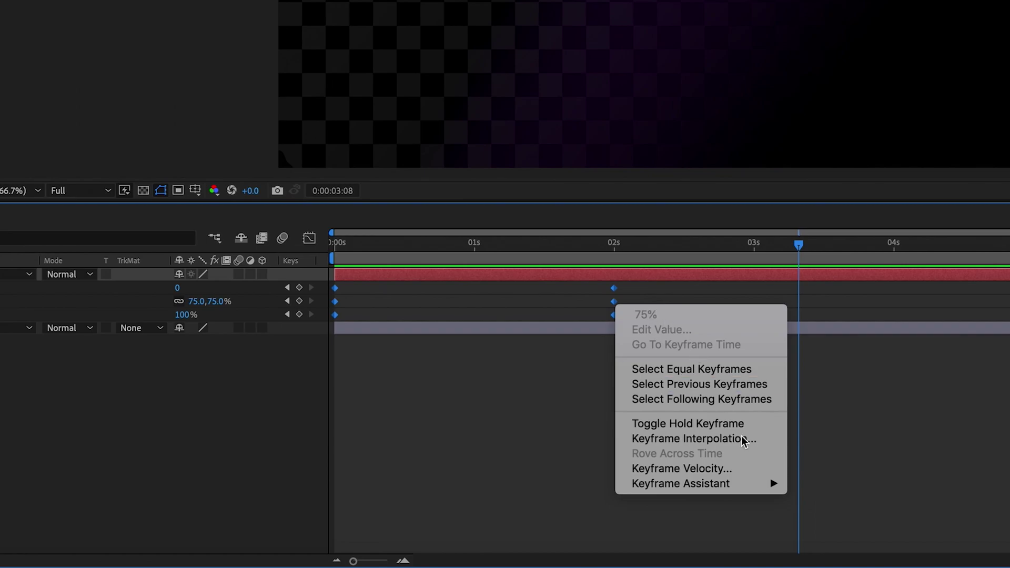
pyautogui.moveTo(744, 484)
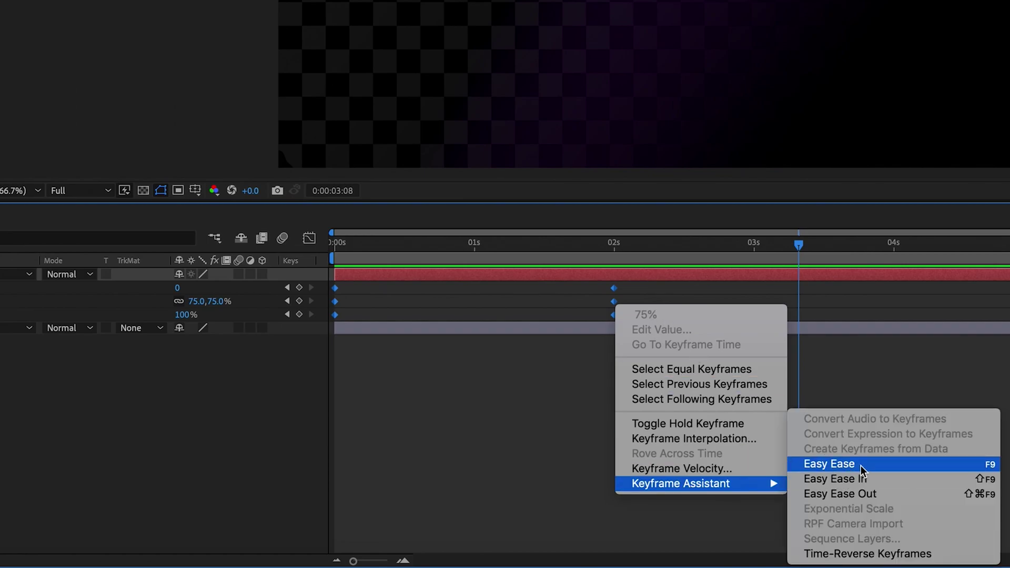
pyautogui.click(995, 469)
pyautogui.click(991, 470)
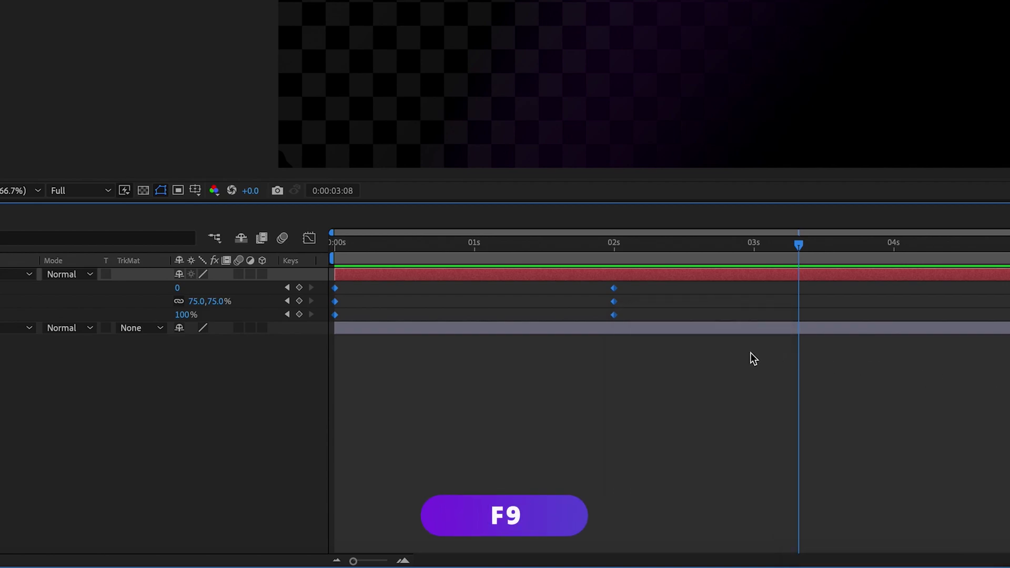
pyautogui.press('F9')
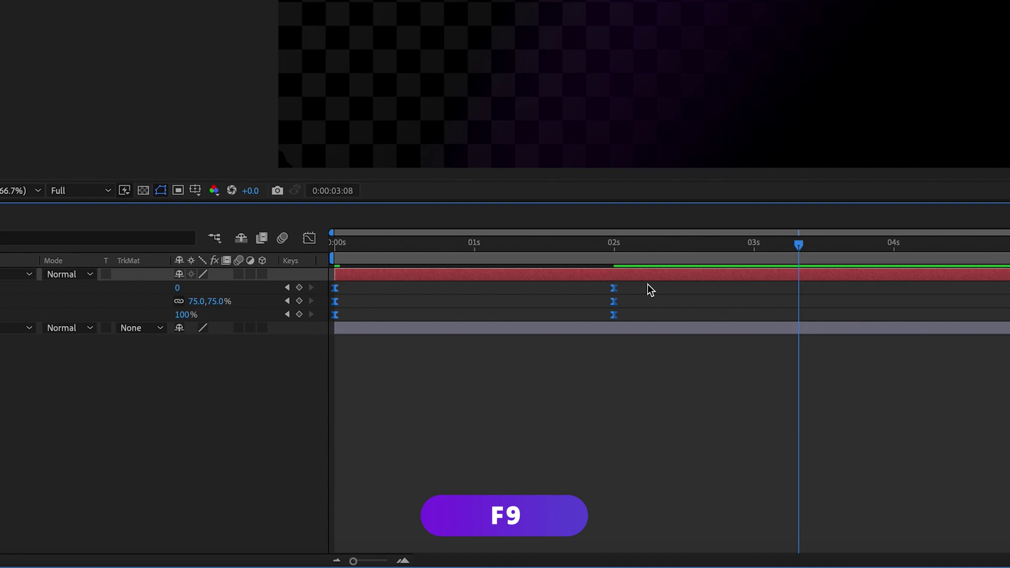
# In the Graph Editor's speed graph, lengthen the incoming influence of the 2-second keyframes so the motion starts fast and slows down gradually.
pyautogui.click(309, 239)
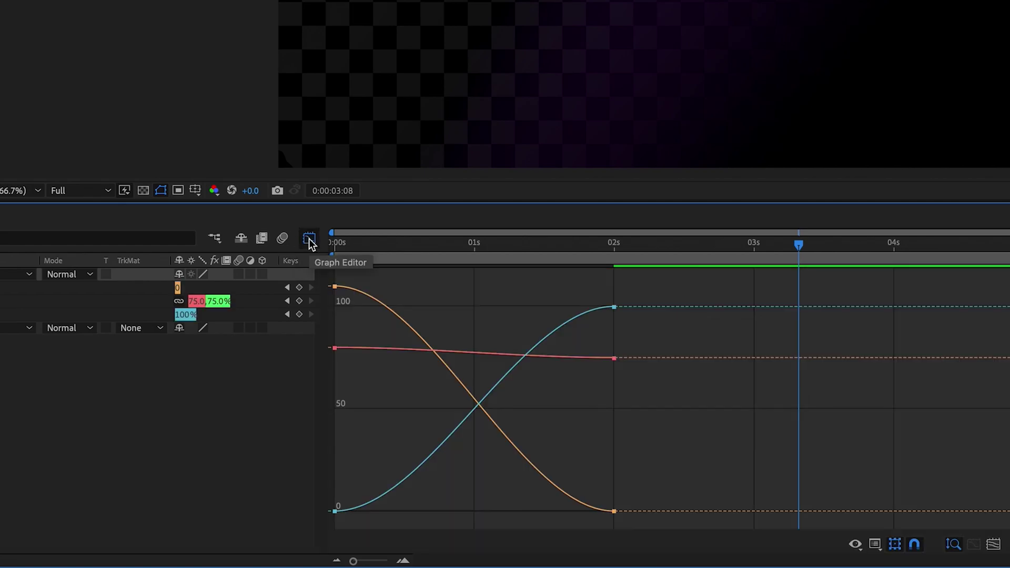
pyautogui.rightClick(485, 300)
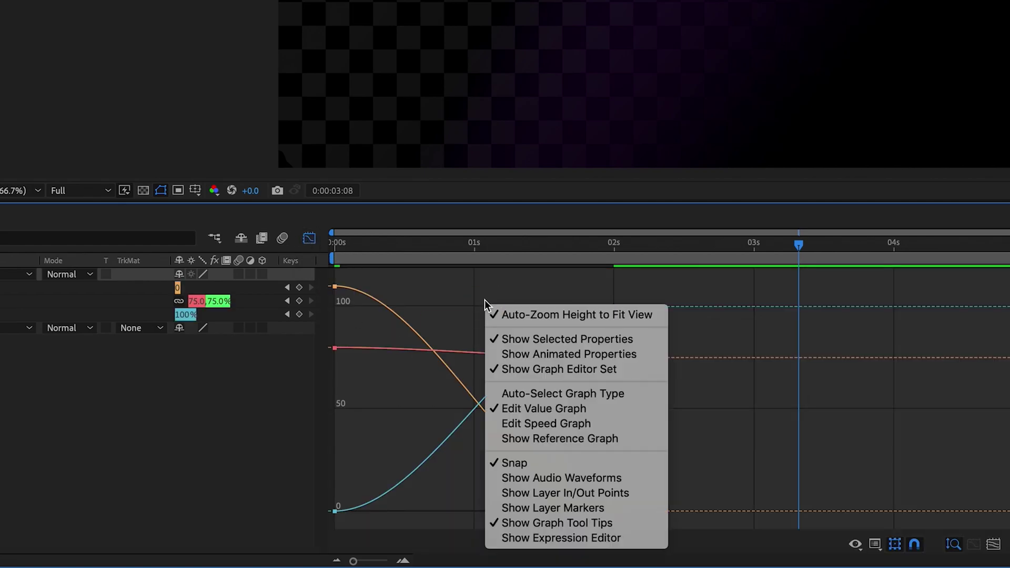
pyautogui.click(556, 425)
pyautogui.moveTo(612, 399); pyautogui.dragTo(591, 424)
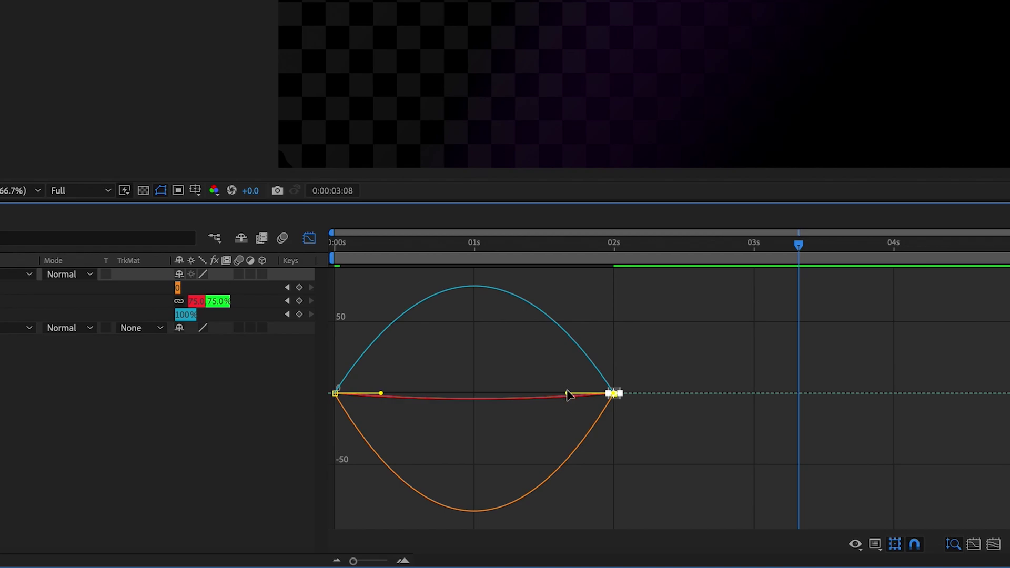
pyautogui.moveTo(566, 396); pyautogui.dragTo(453, 394)
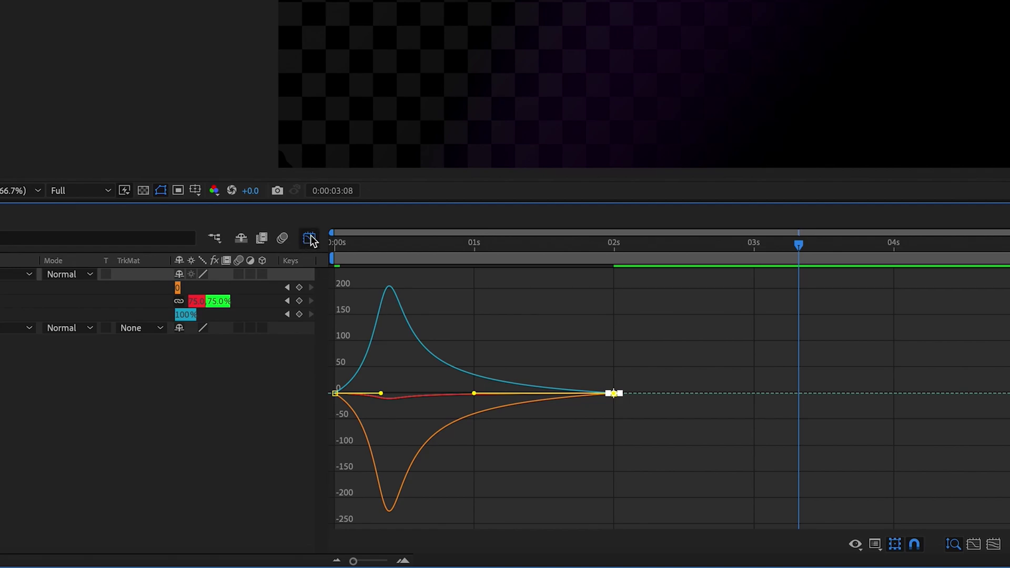
# Close the Graph Editor, deselect the keyframes and preview the eased title animation several times from the start of the timeline.
pyautogui.click(310, 238)
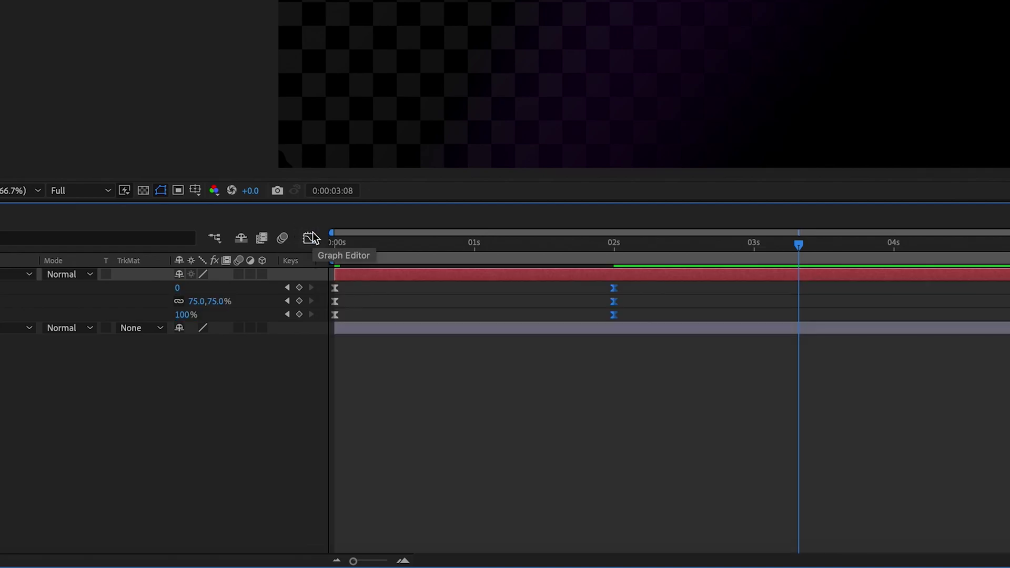
pyautogui.click(637, 387)
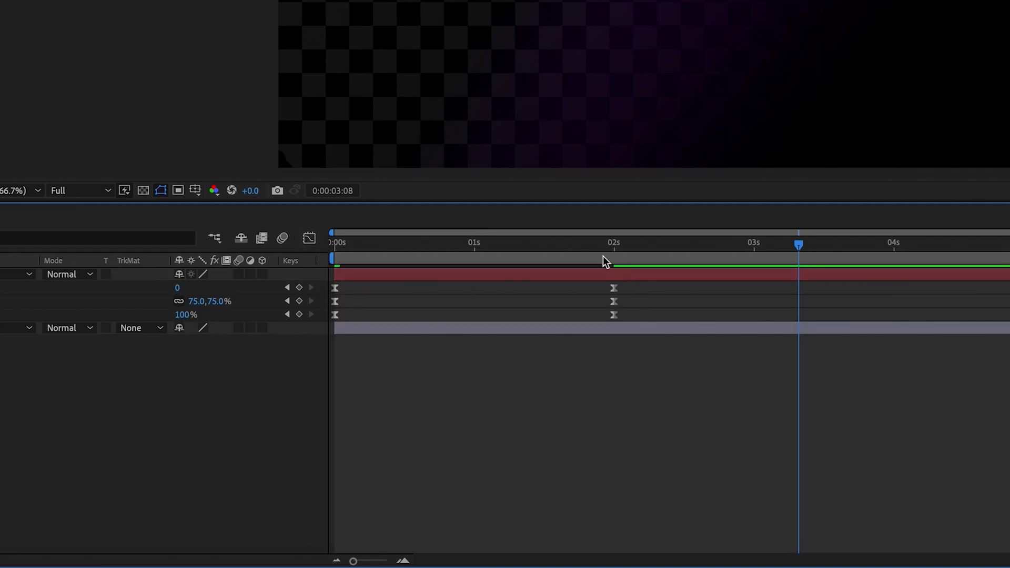
pyautogui.press('Home')
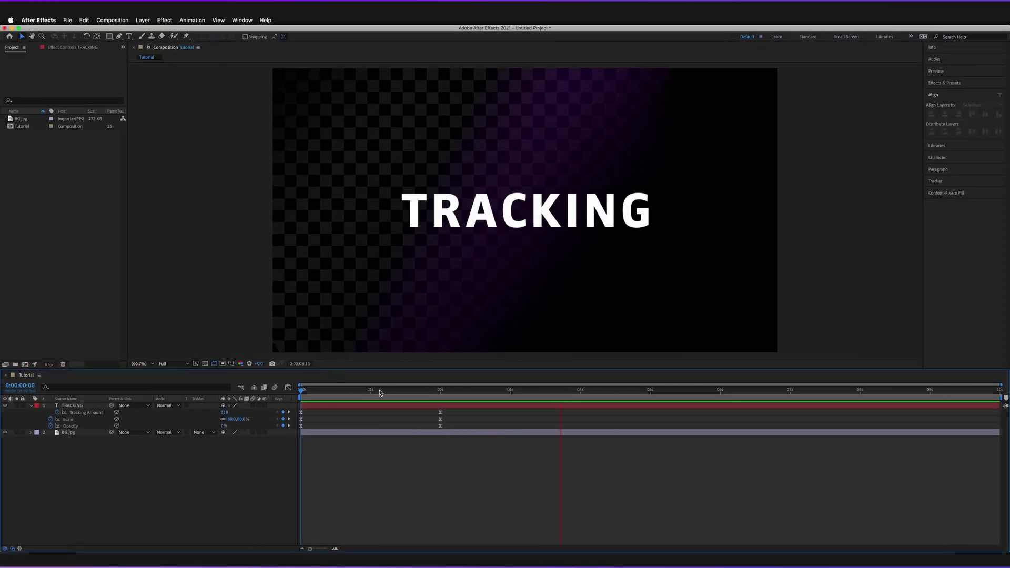
pyautogui.press('space')
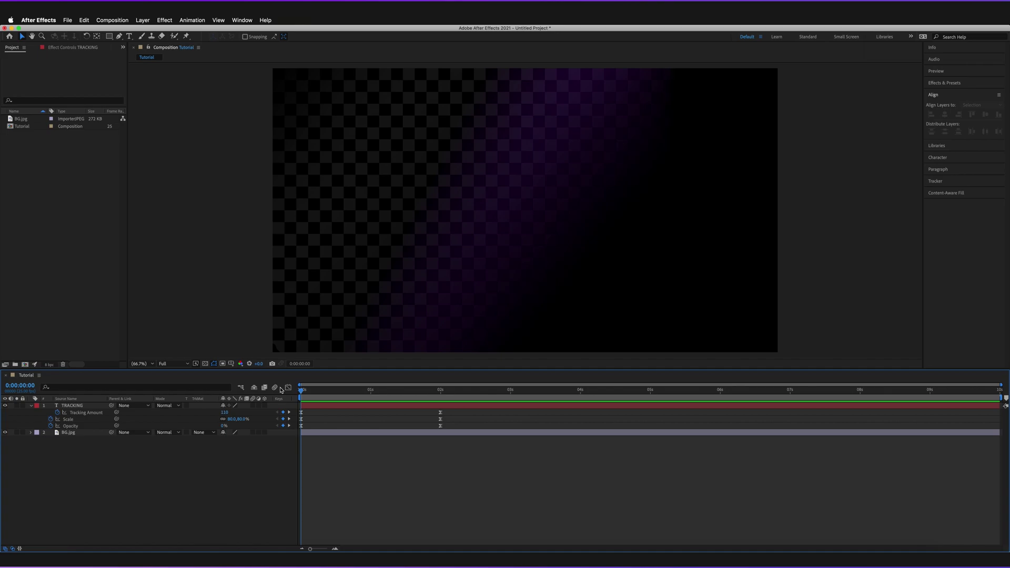
pyautogui.press('space')
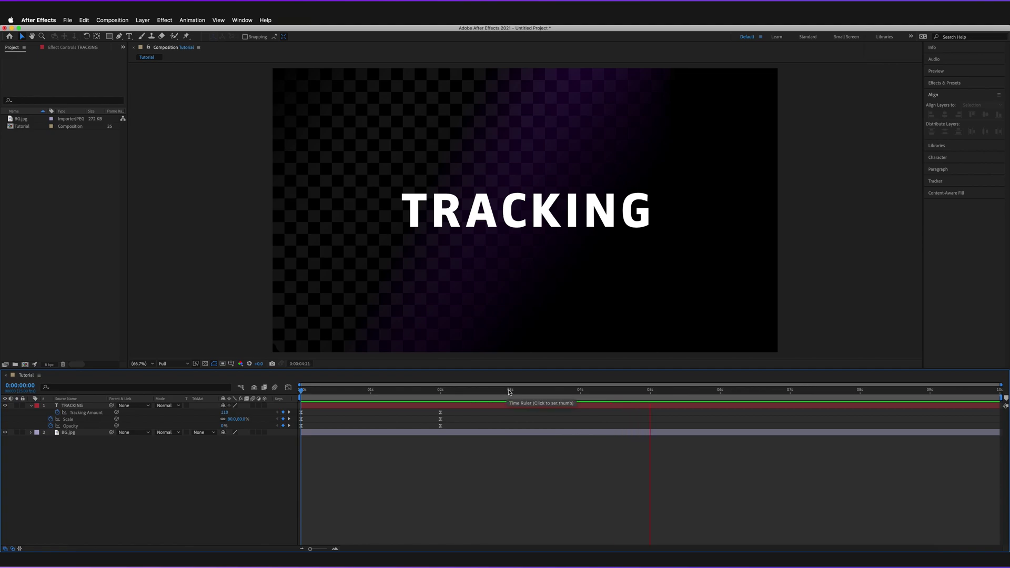
pyautogui.press('space')
pyautogui.press('space')
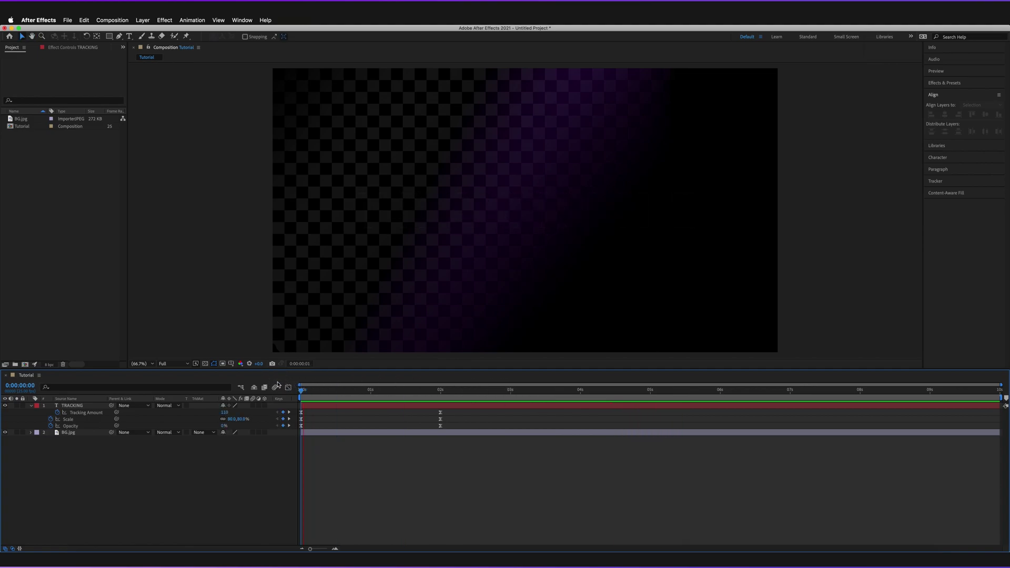
pyautogui.click(548, 230)
pyautogui.press('space')
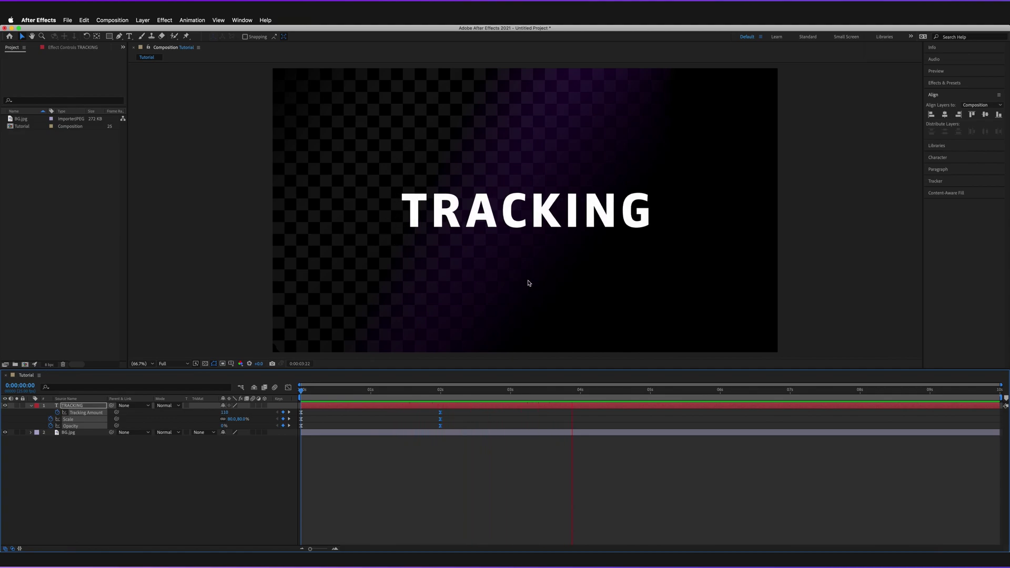
pyautogui.press('space')
# Expand the TRACKING layer's properties, set the Tracking animator's Line Anchor to 0% and preview the reveal from the start.
pyautogui.click(31, 406)
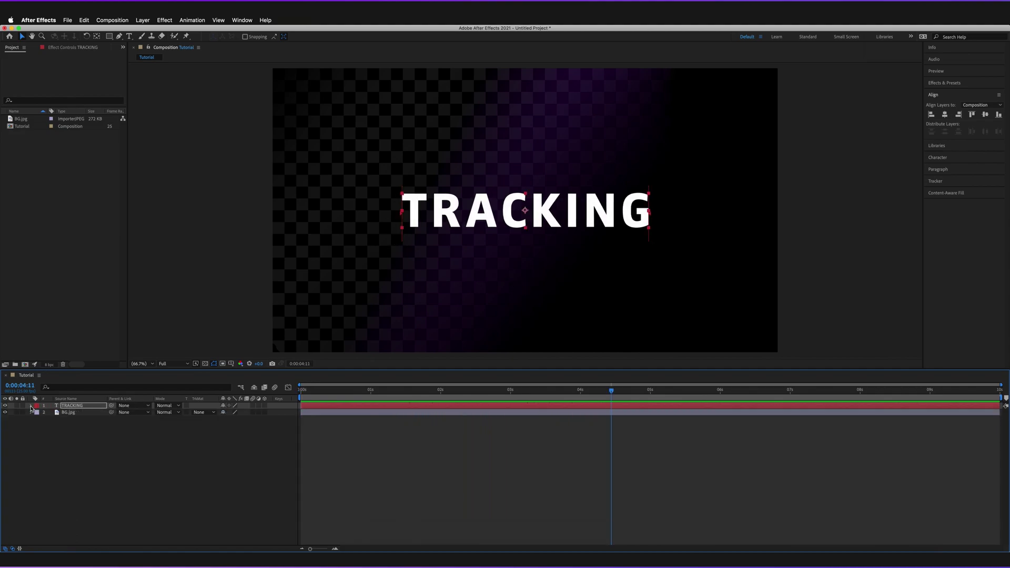
pyautogui.click(31, 407)
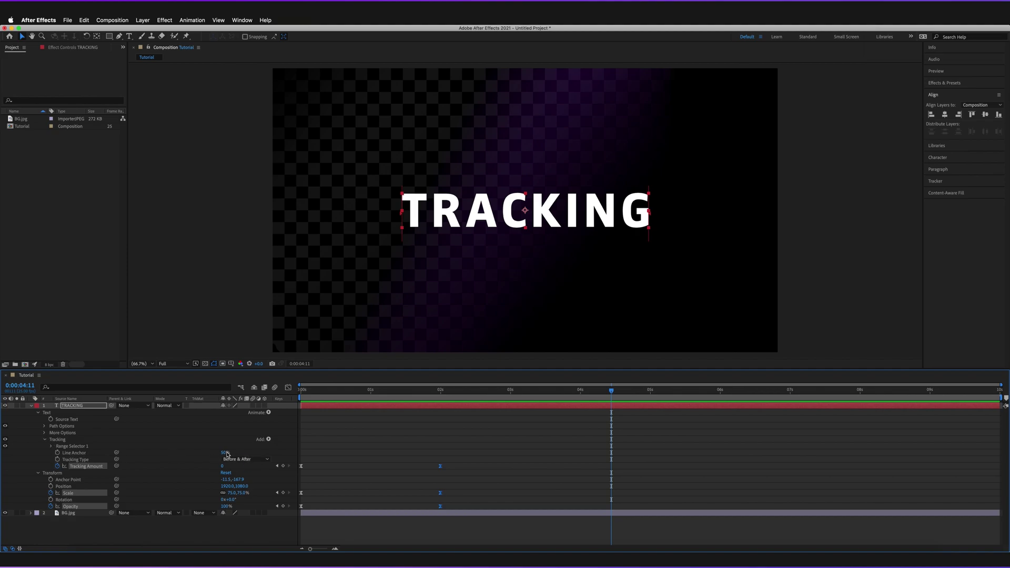
pyautogui.moveTo(224, 454); pyautogui.dragTo(177, 454)
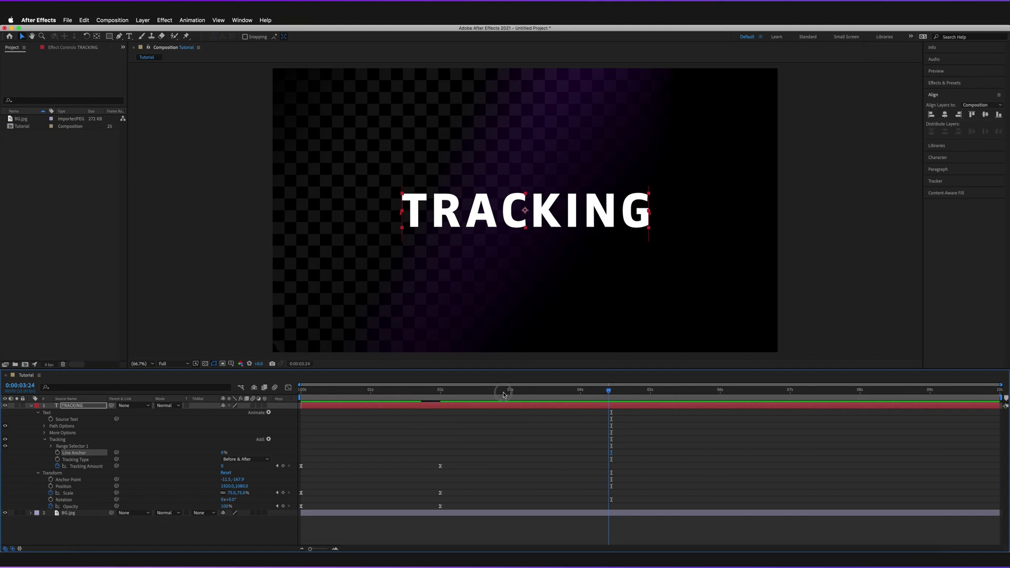
pyautogui.press('Home')
pyautogui.press('space')
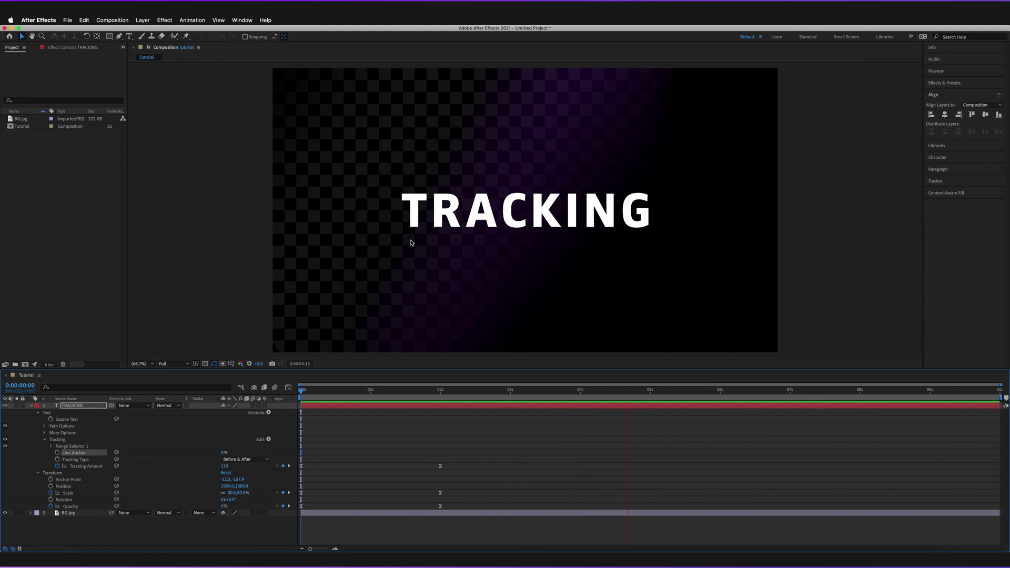
pyautogui.press('space')
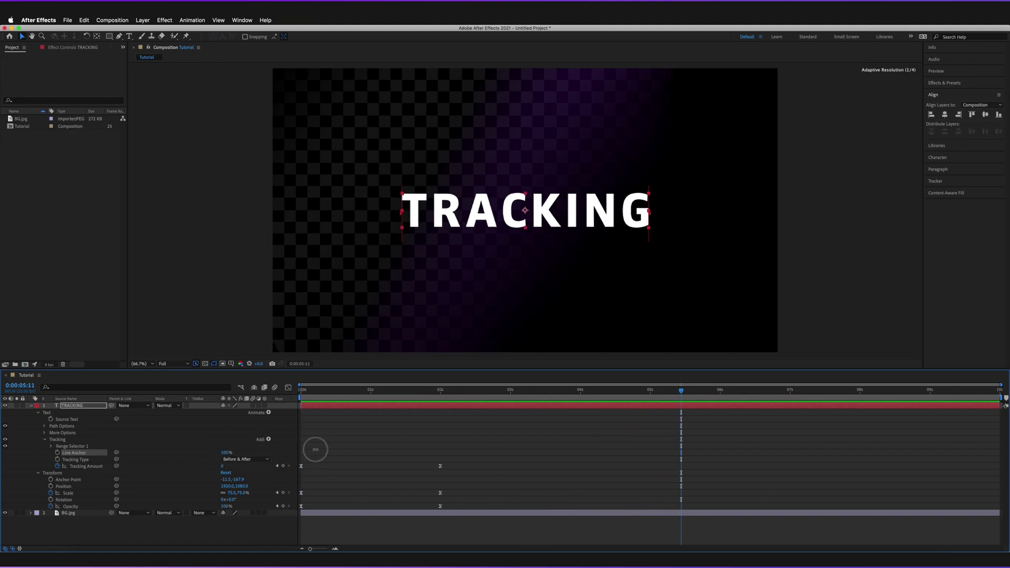
# Set the Tracking animator's Line Anchor to 100% and preview the animation from the start of the timeline.
pyautogui.press('Home')
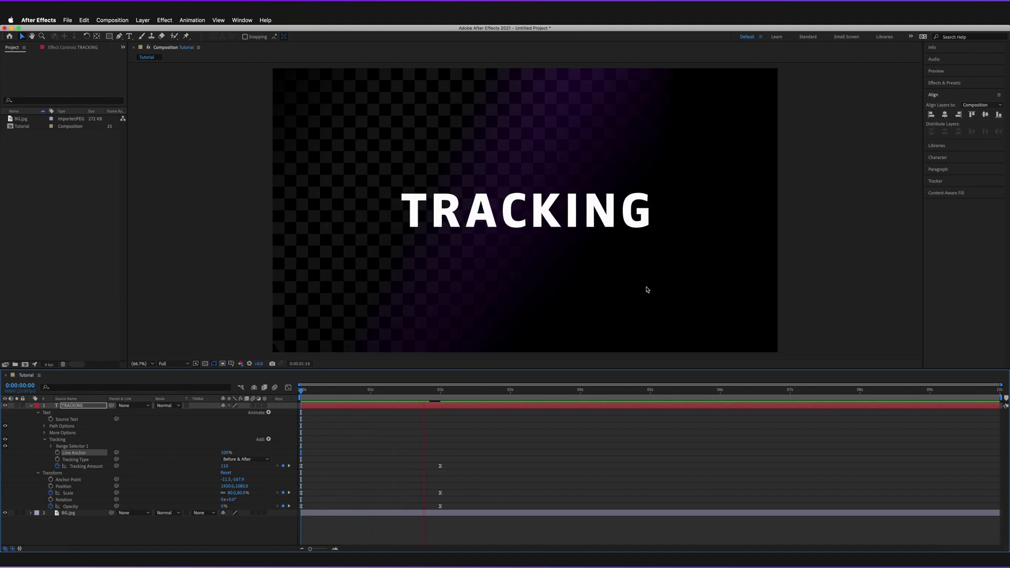
pyautogui.press('space')
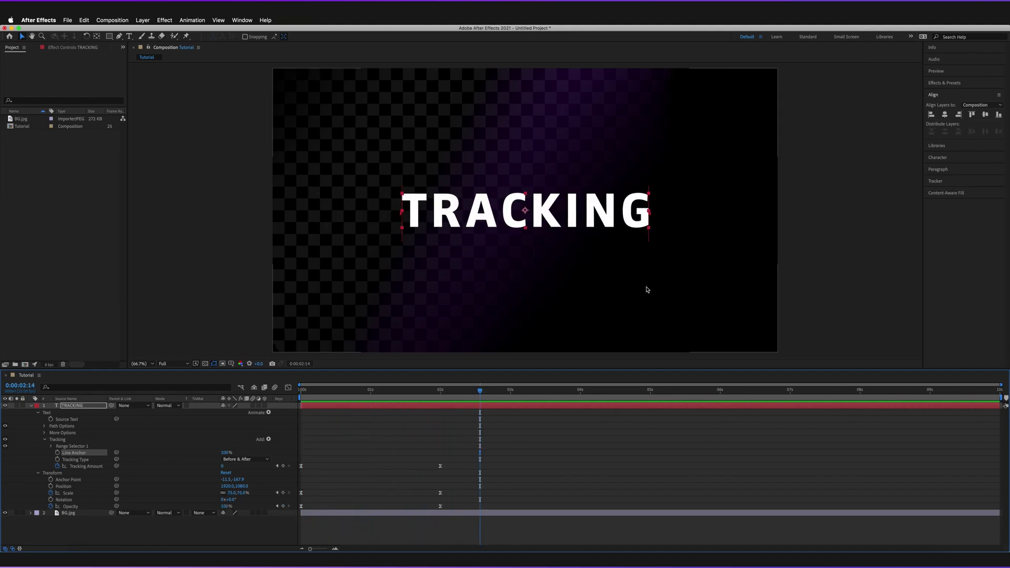